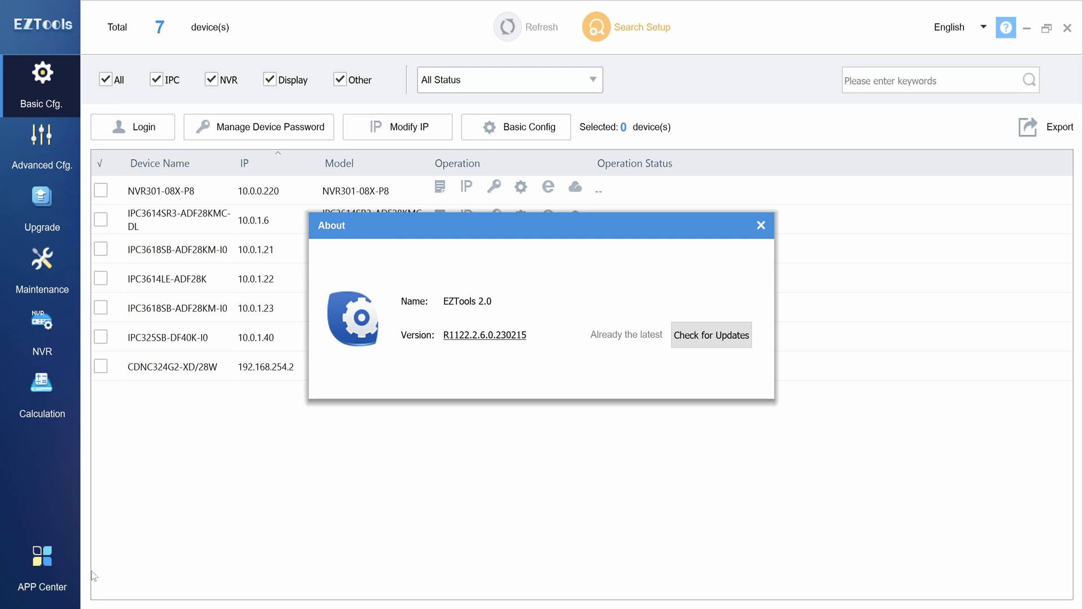
# In Chrome, scroll the XLR Security support page to Software & Tools, then open the Uniview homepage
pyautogui.moveTo(298, 608)
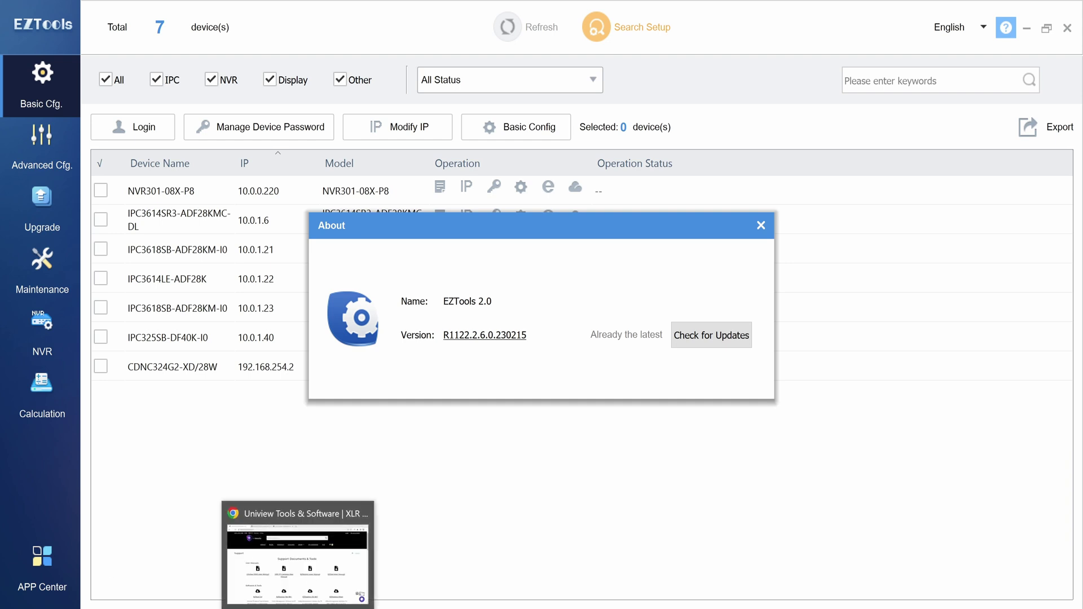
pyautogui.click(297, 569)
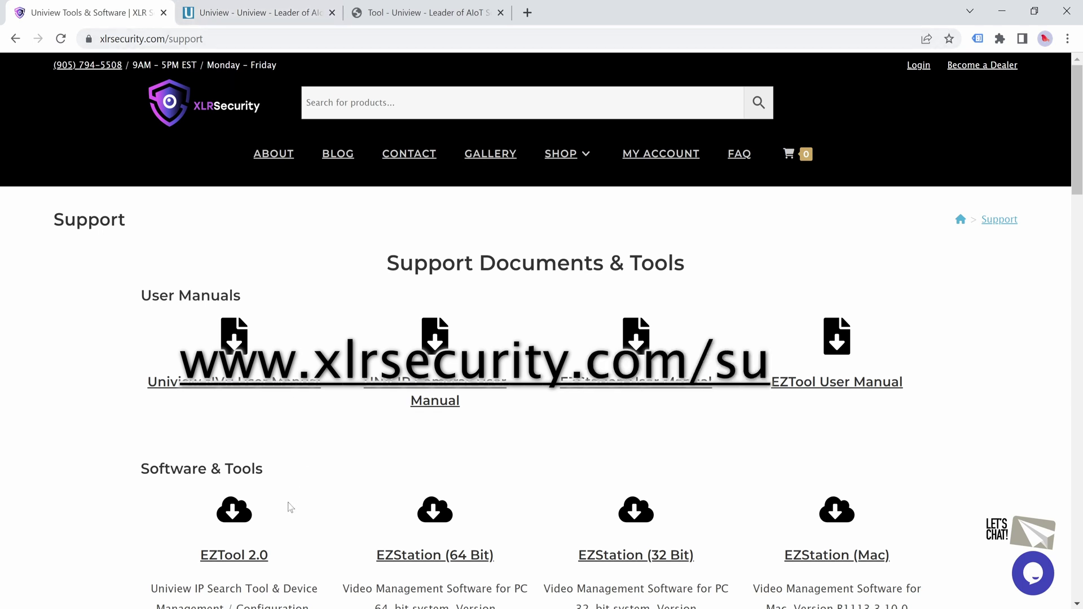
pyautogui.scroll(-1, 236, 506)
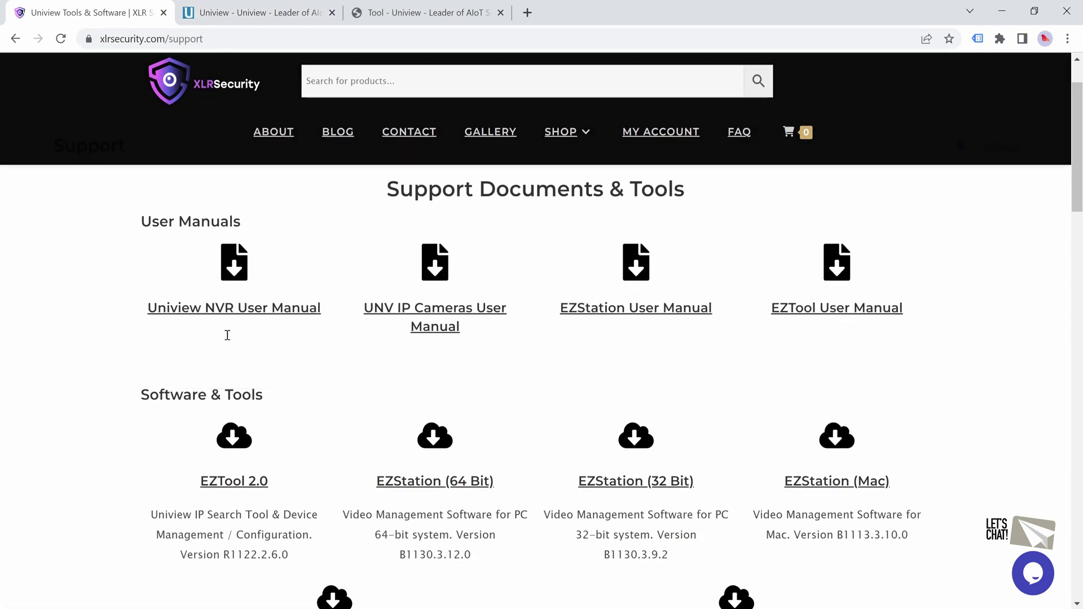
pyautogui.click(251, 6)
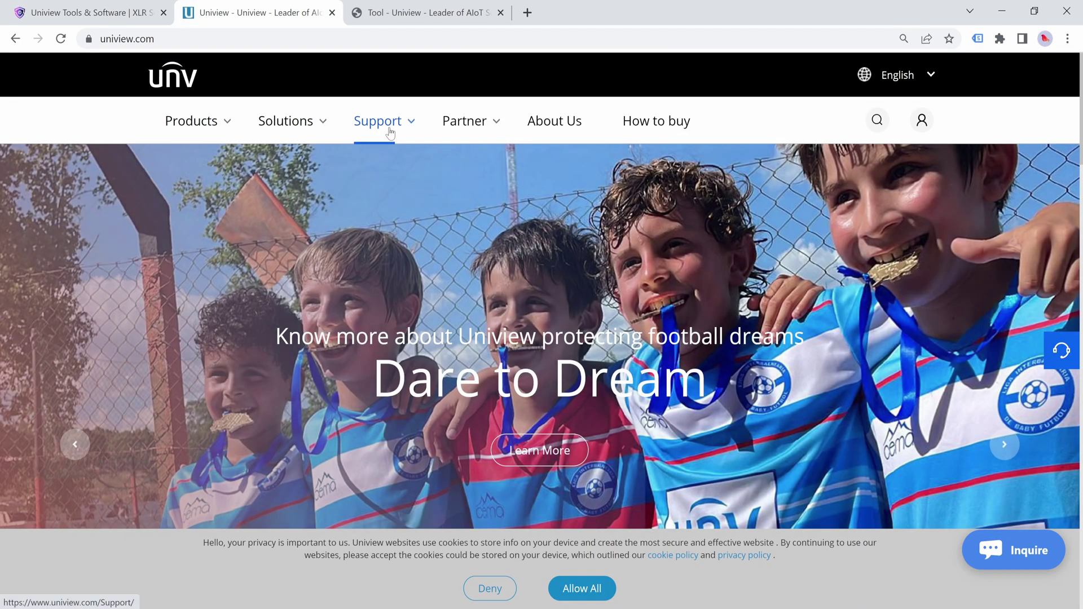
pyautogui.moveTo(389, 129)
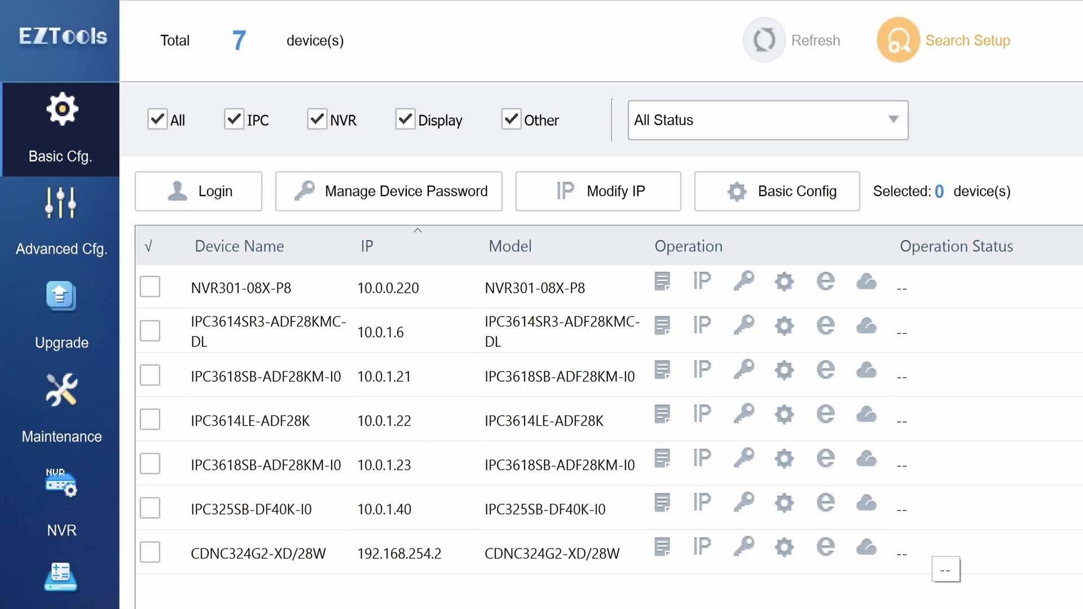
pyautogui.click(178, 122)
pyautogui.click(241, 120)
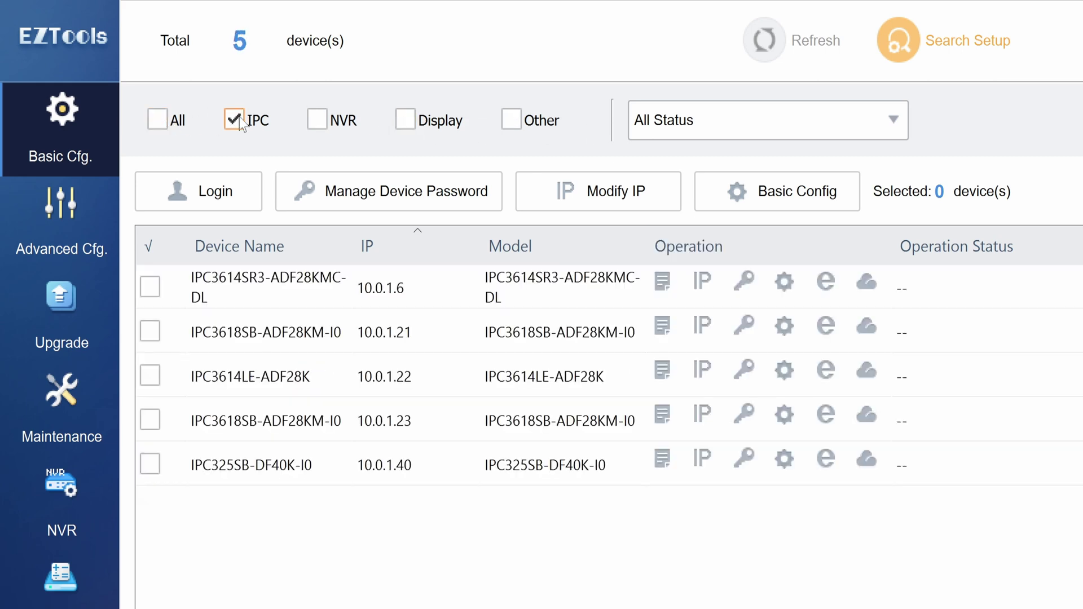
pyautogui.click(238, 120)
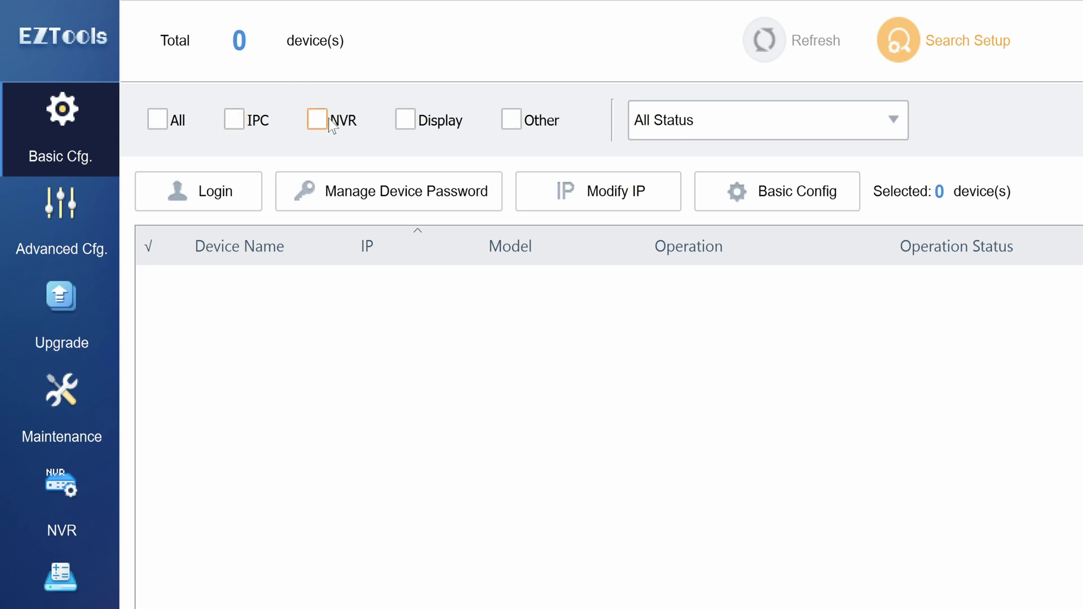
pyautogui.click(332, 124)
pyautogui.click(331, 124)
pyautogui.click(425, 124)
pyautogui.click(424, 124)
pyautogui.click(536, 123)
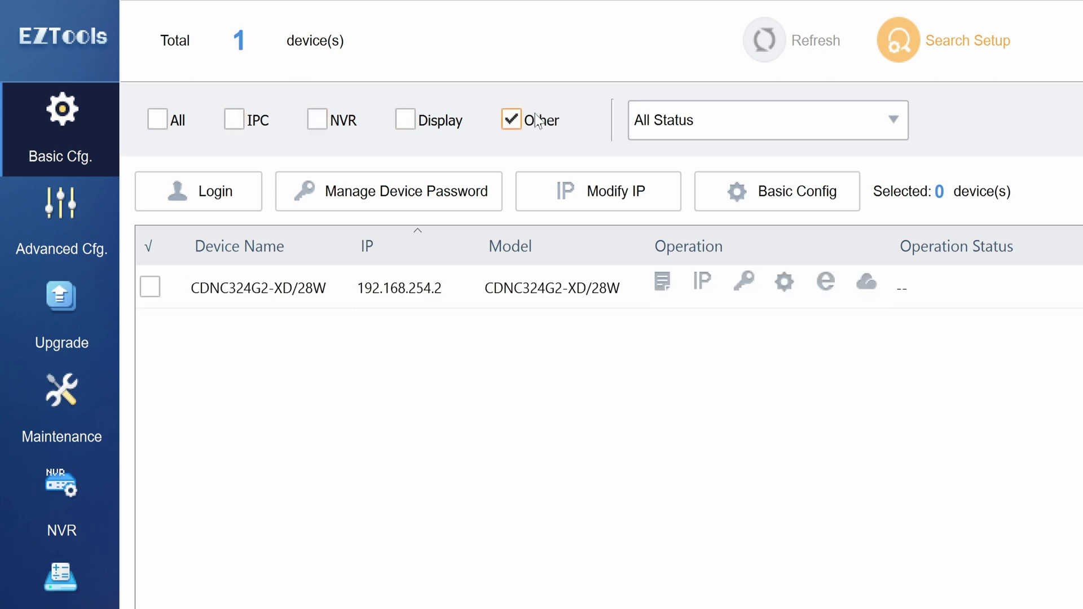
pyautogui.click(157, 119)
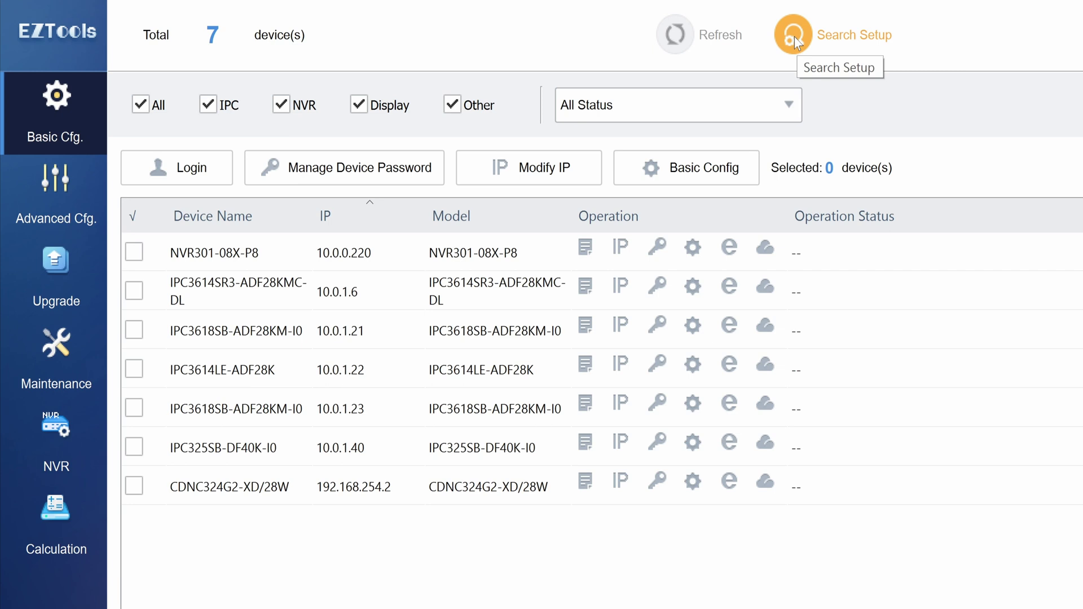
# Add Version, MAC and Serial No. columns to the device list through Search Setup
pyautogui.click(794, 39)
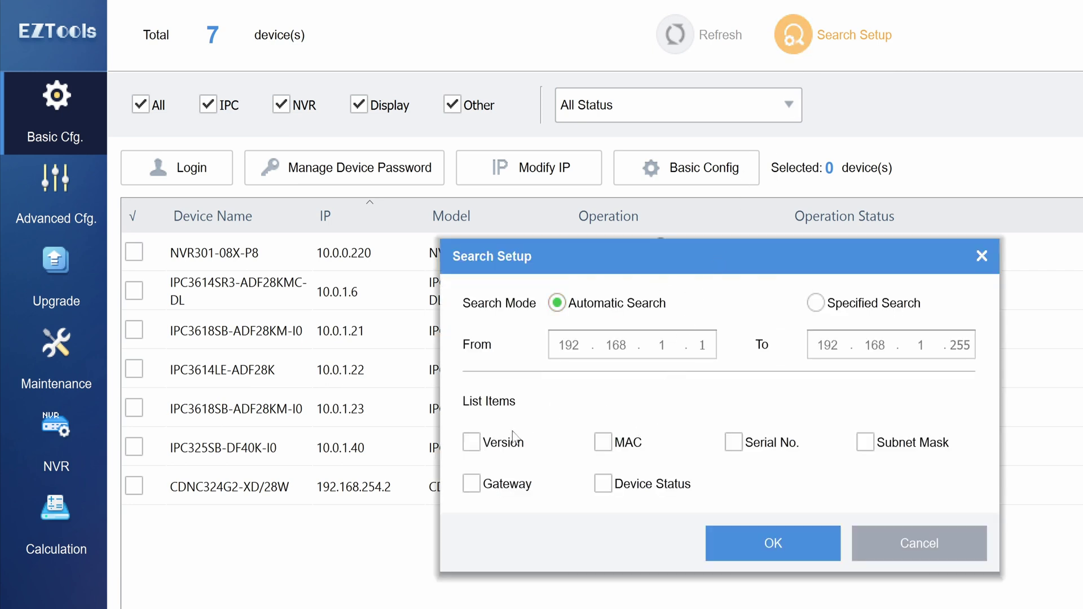
pyautogui.click(490, 452)
pyautogui.click(733, 442)
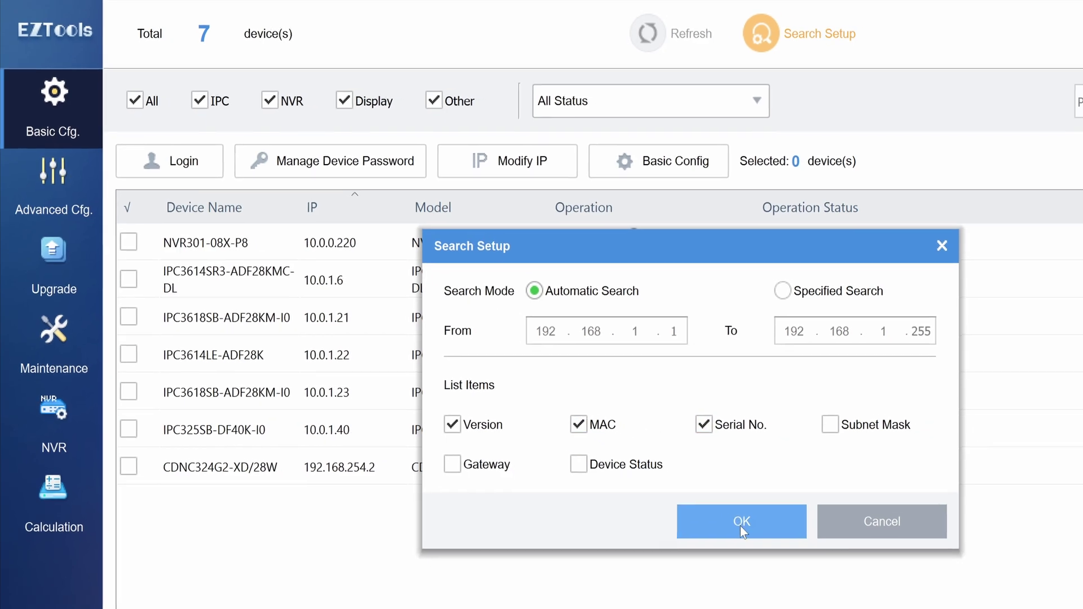
pyautogui.click(745, 539)
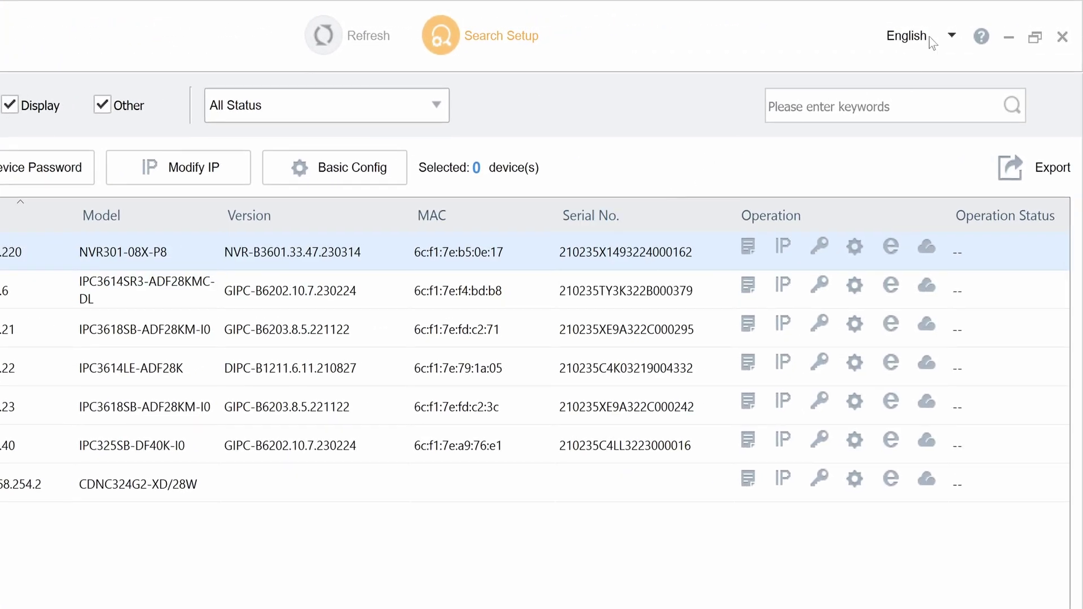
# Switch the interface language to Español for next login and show About EZTools 2.0
pyautogui.click(940, 36)
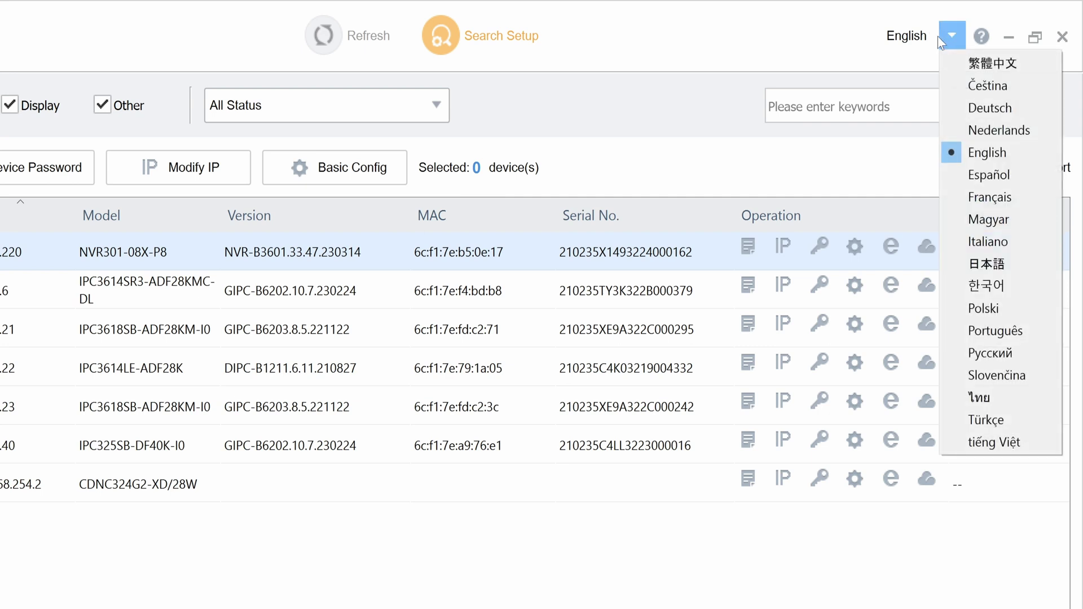
pyautogui.click(999, 186)
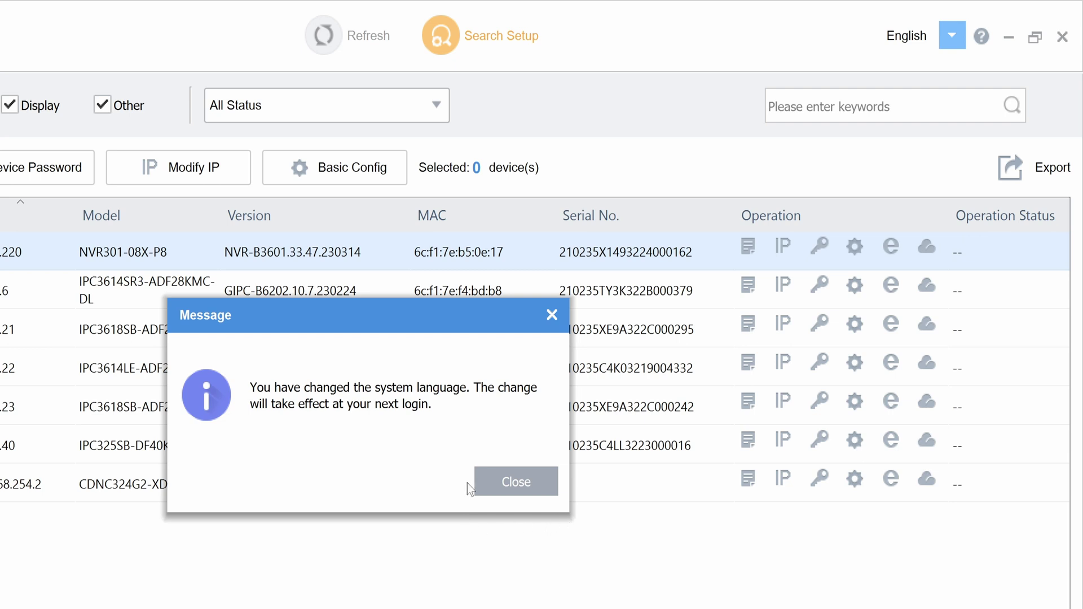
pyautogui.click(515, 481)
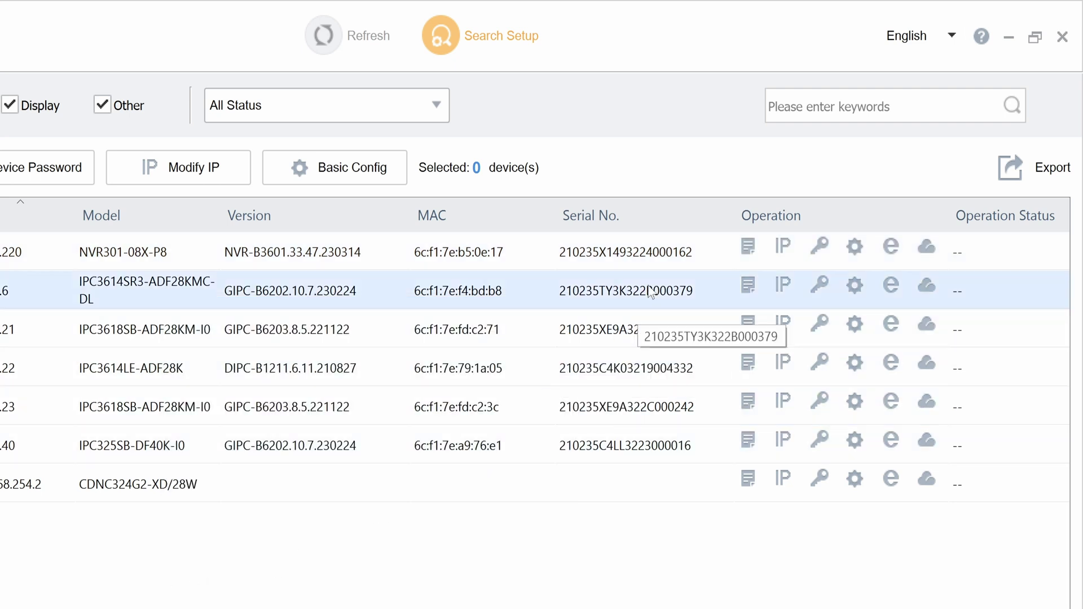
pyautogui.click(982, 38)
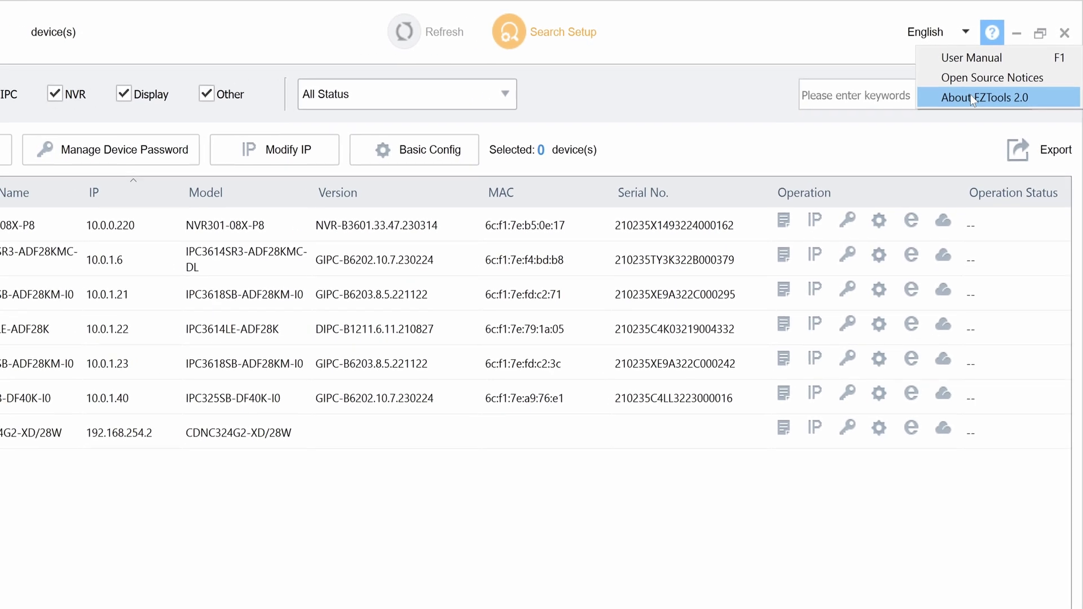
pyautogui.click(978, 94)
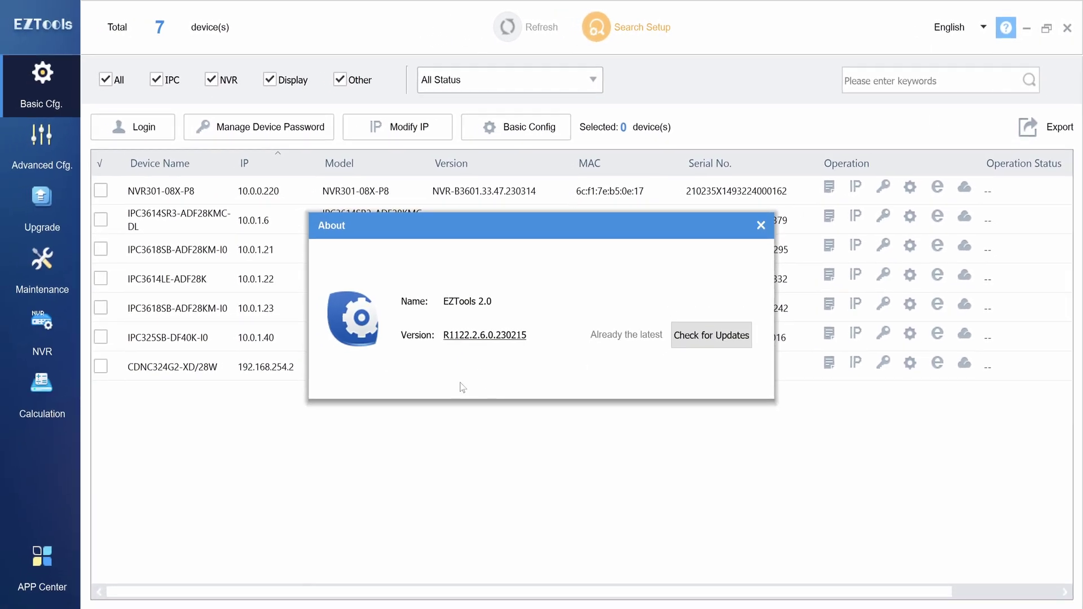
# Close About, visit the Advanced Cfg., Upgrade, Maintenance and NVR sections, then return to Basic Cfg
pyautogui.press('Escape')
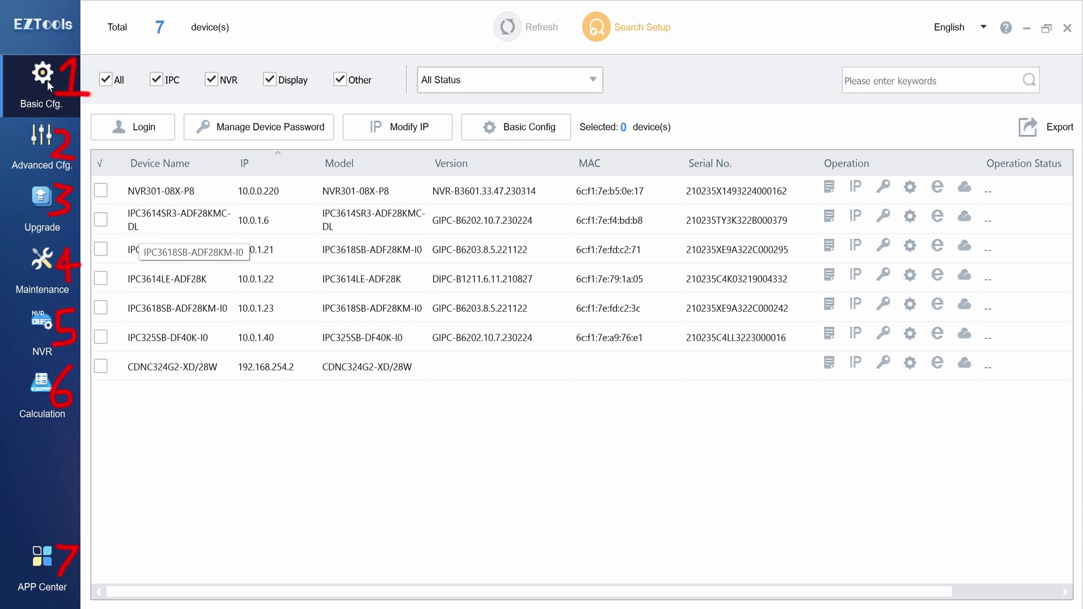
pyautogui.click(38, 131)
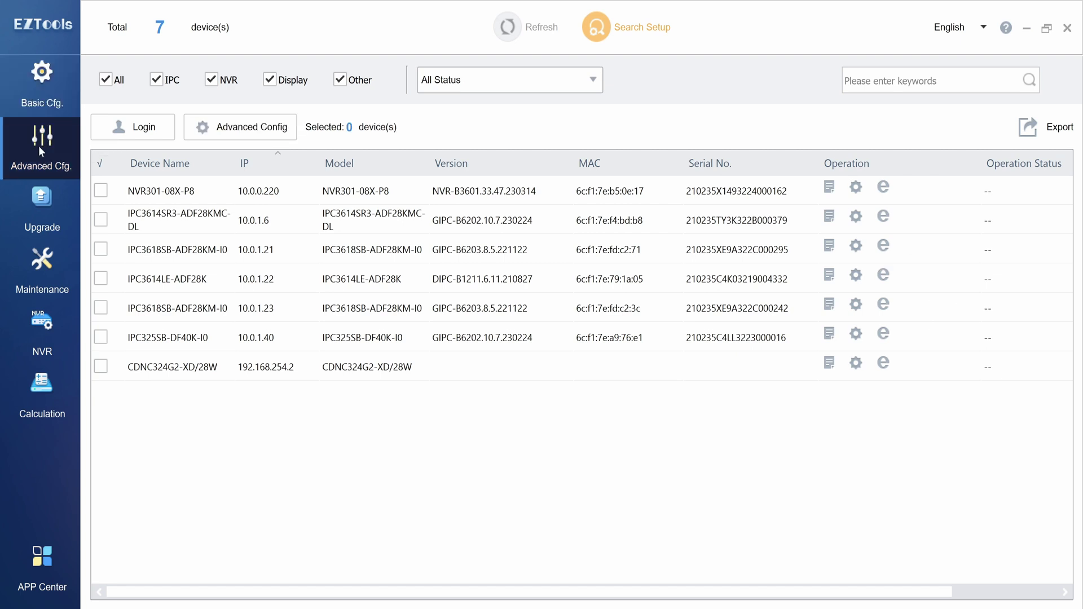
pyautogui.click(33, 202)
pyautogui.click(39, 262)
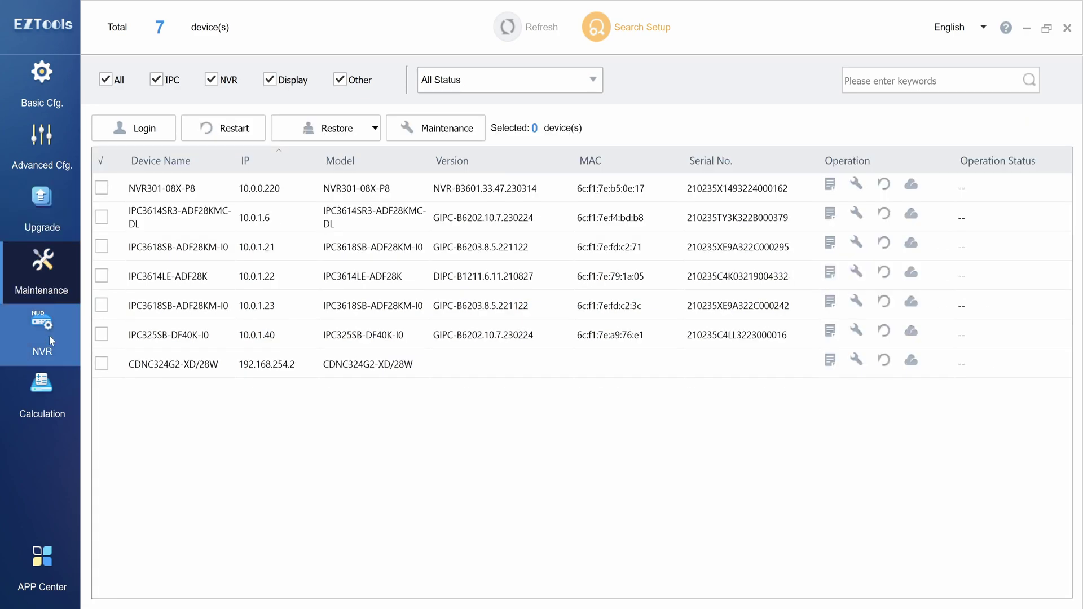
pyautogui.click(49, 337)
pyautogui.click(54, 102)
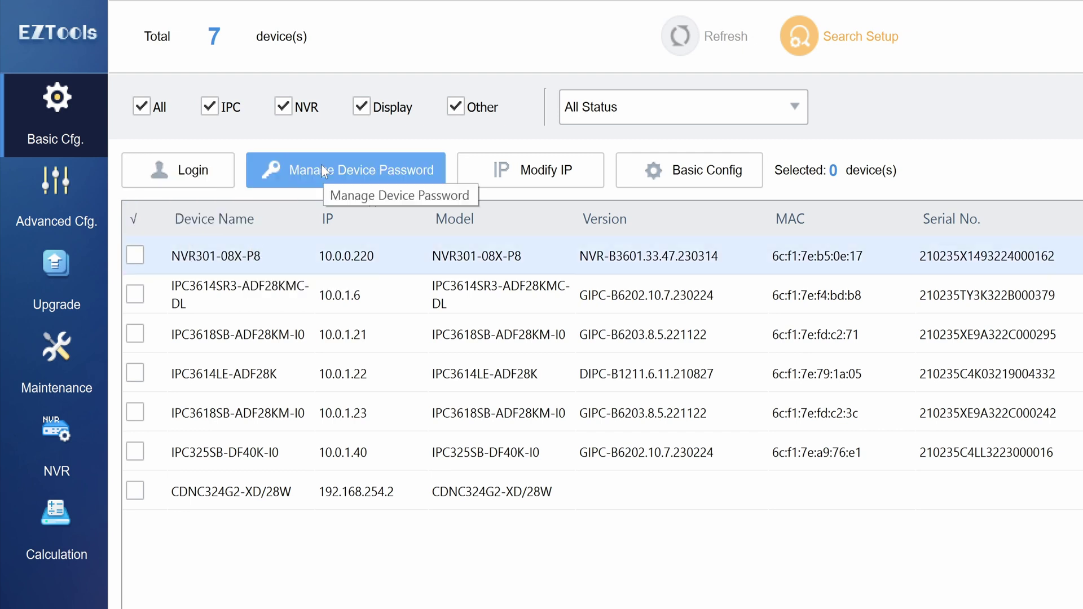
# Log in to the IPC3618SB-ADF28KM-I0 camera at 10.0.1.21 with its username and password
pyautogui.click(135, 294)
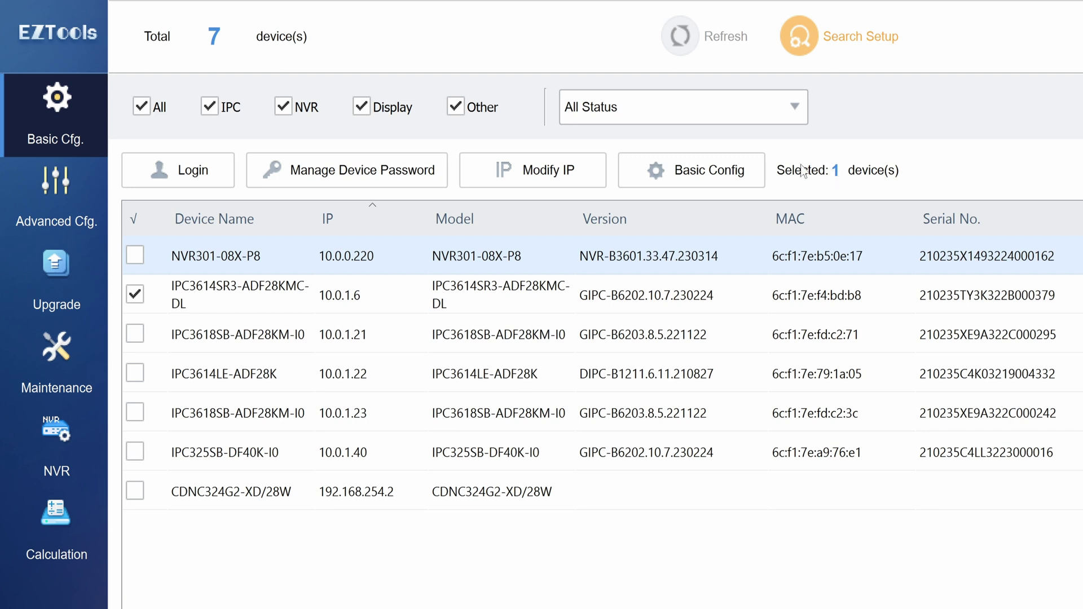
pyautogui.click(135, 294)
pyautogui.click(135, 333)
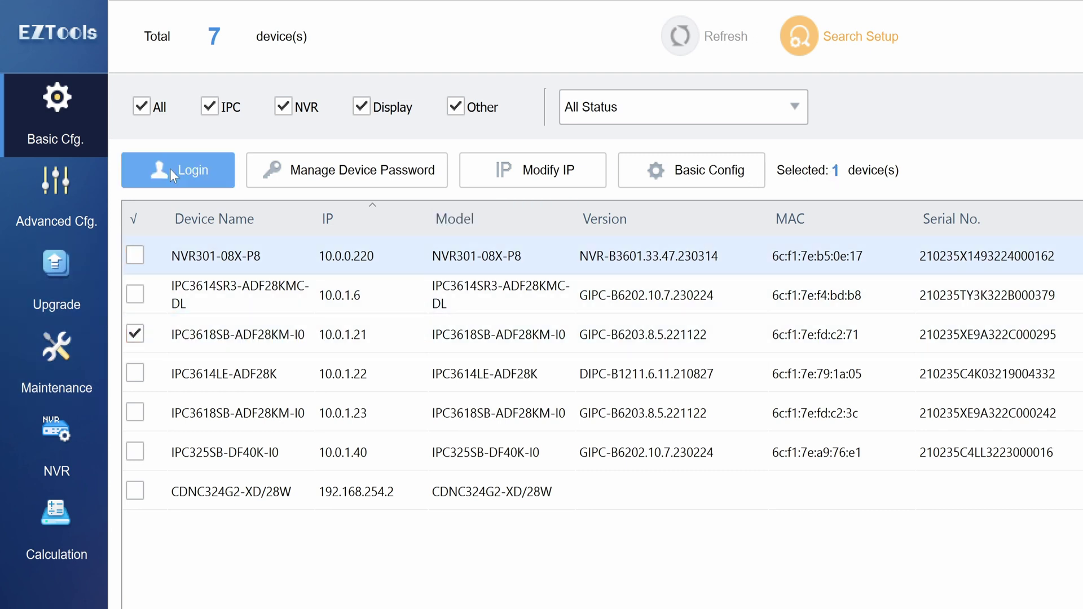
pyautogui.click(170, 168)
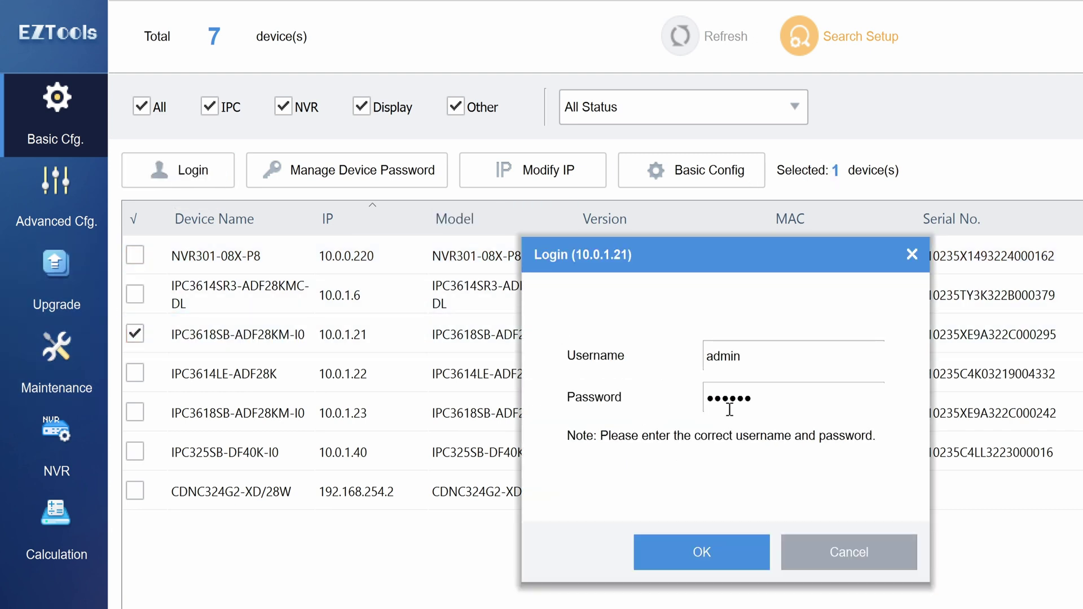
pyautogui.click(712, 552)
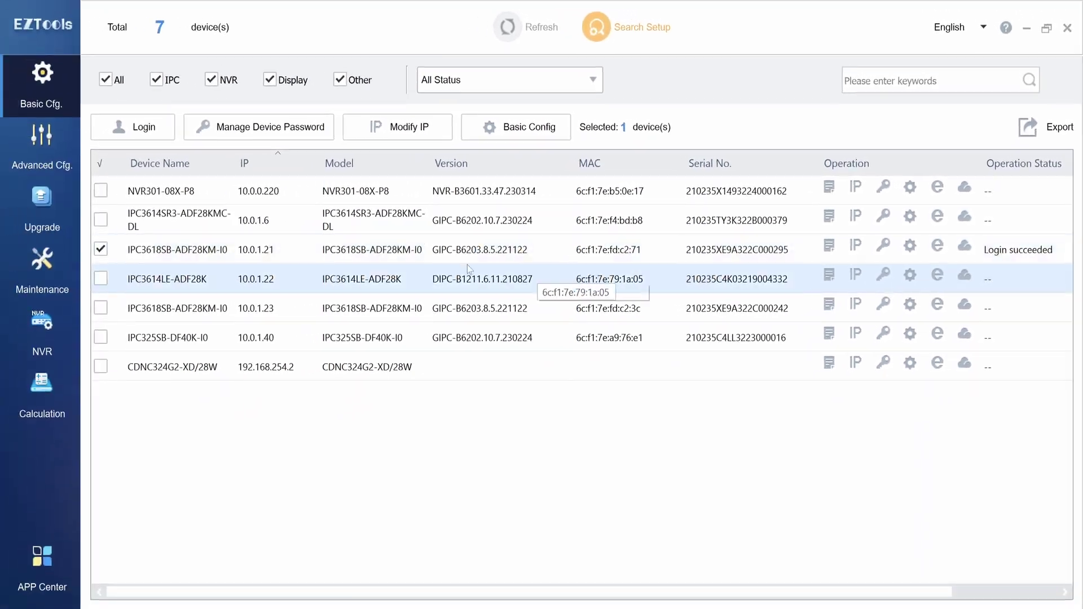
# Open Basic Config for camera 10.0.1.21 and review its Time, DST, Network, DNS and Port pages
pyautogui.click(538, 128)
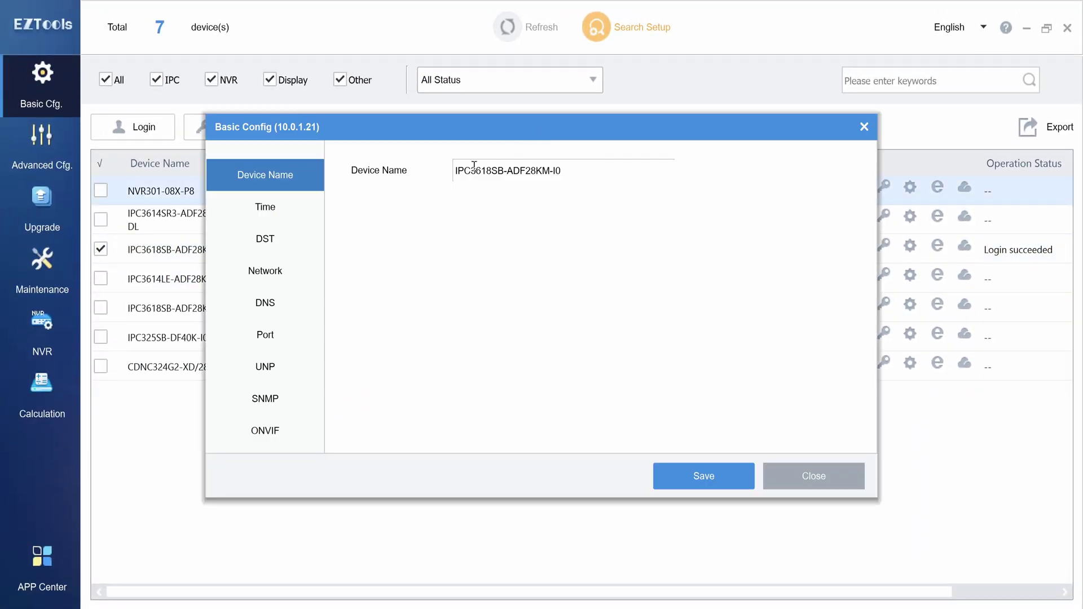
pyautogui.click(308, 212)
pyautogui.click(302, 248)
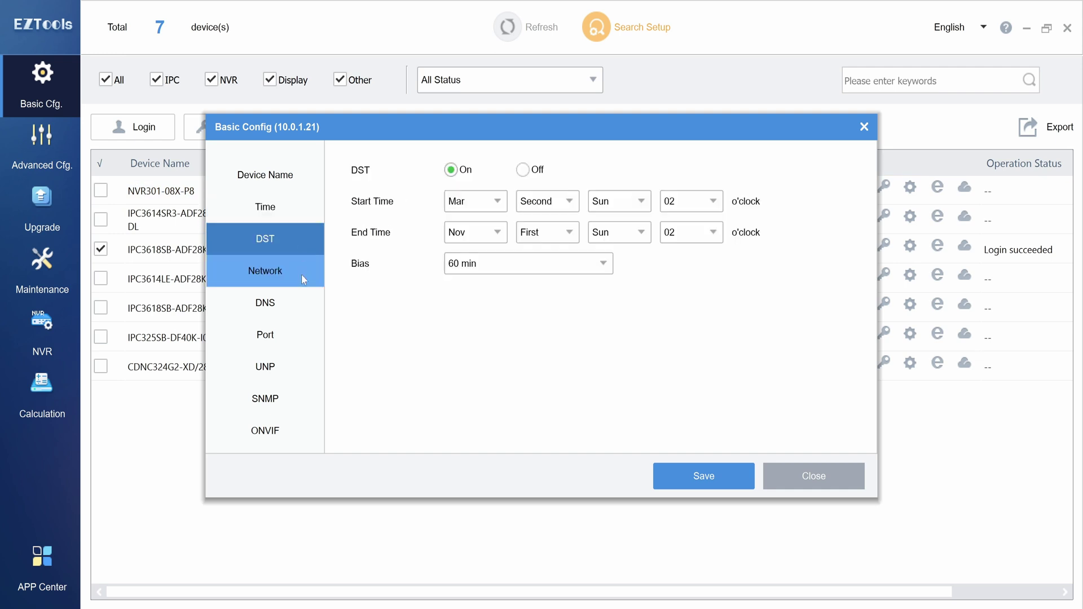
pyautogui.click(301, 276)
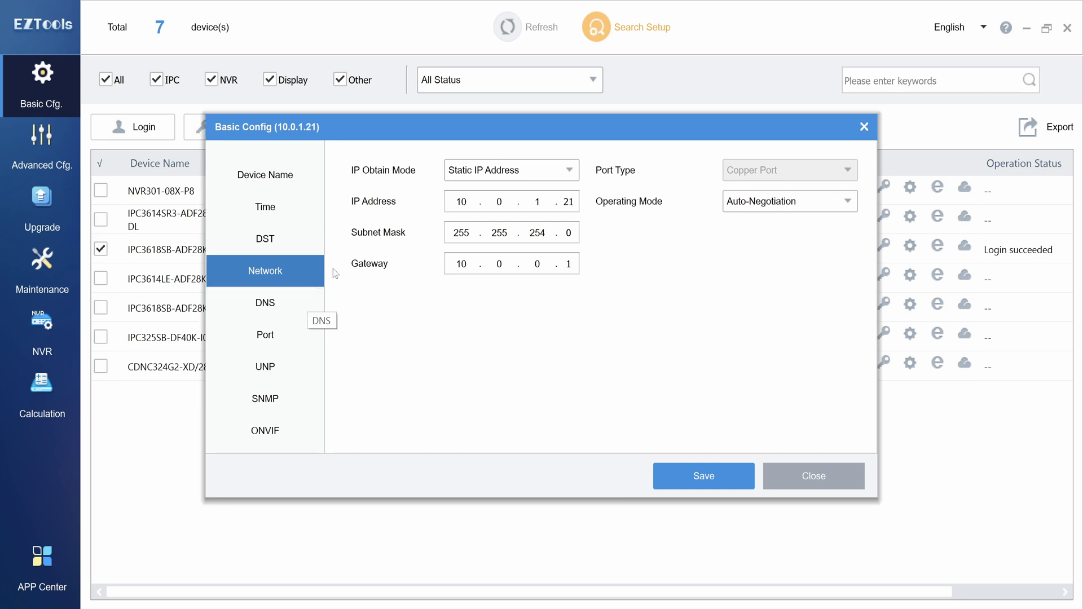
pyautogui.click(285, 307)
pyautogui.click(296, 334)
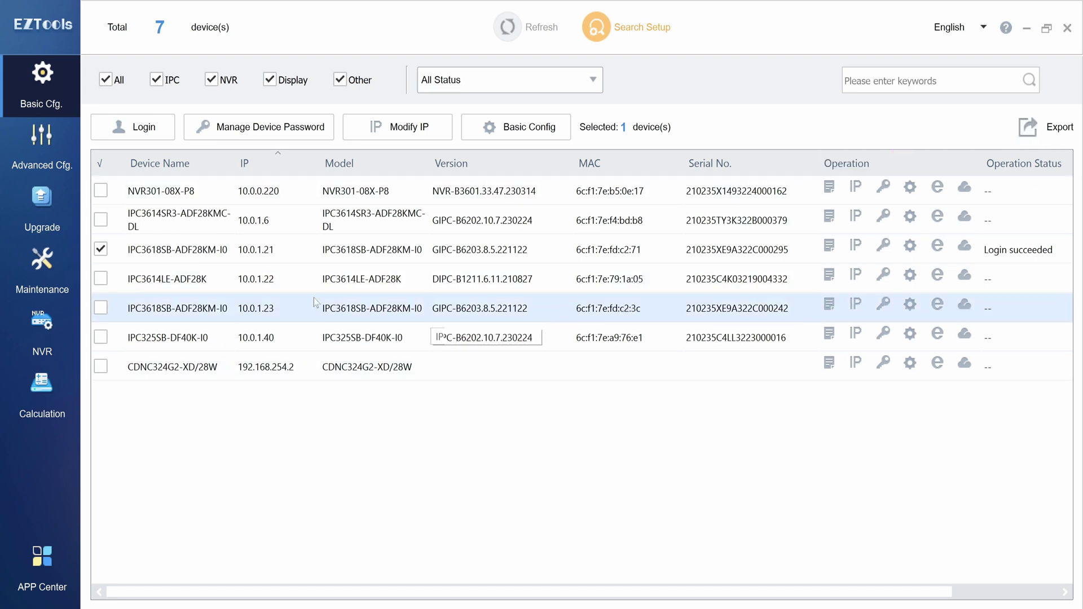
# Also select the IPC3614LE-ADF28K and 10.0.1.23 cameras, then export device info to a Desktop dev_info CSV
pyautogui.click(101, 279)
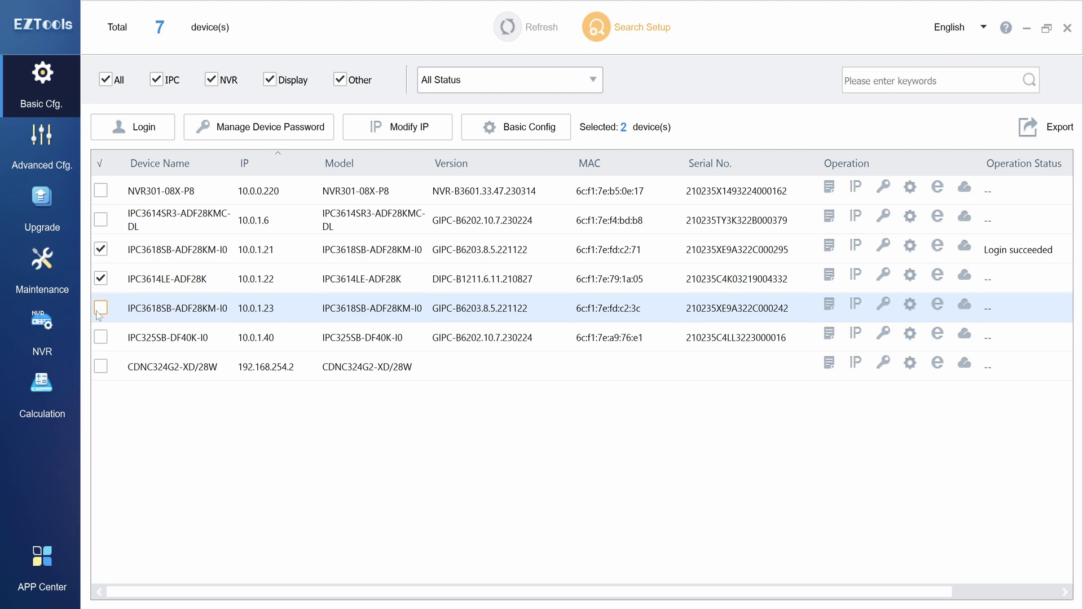
pyautogui.click(101, 308)
pyautogui.click(1028, 127)
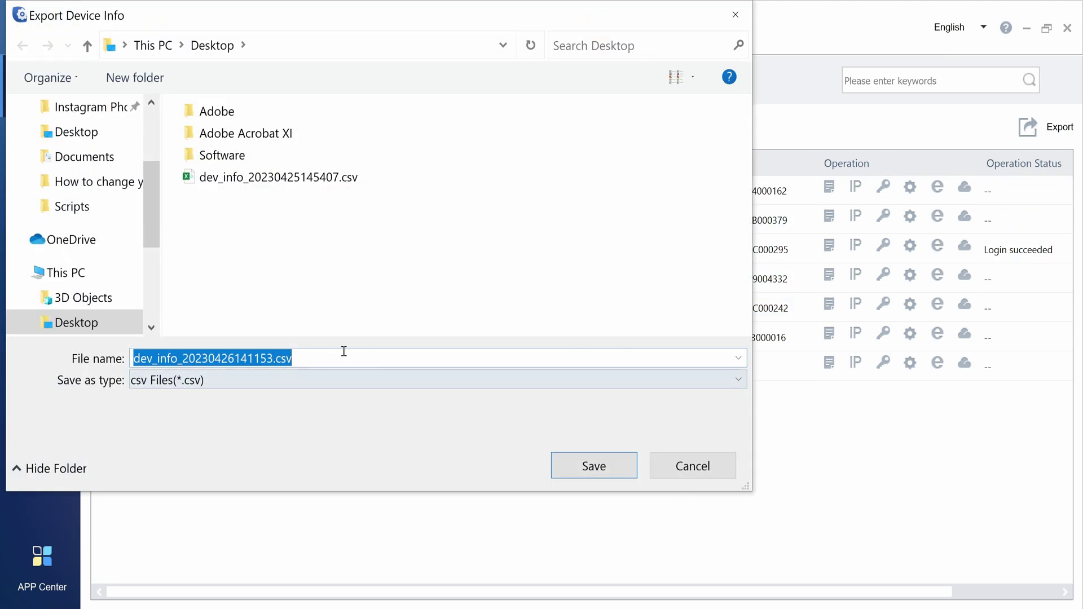
pyautogui.click(339, 355)
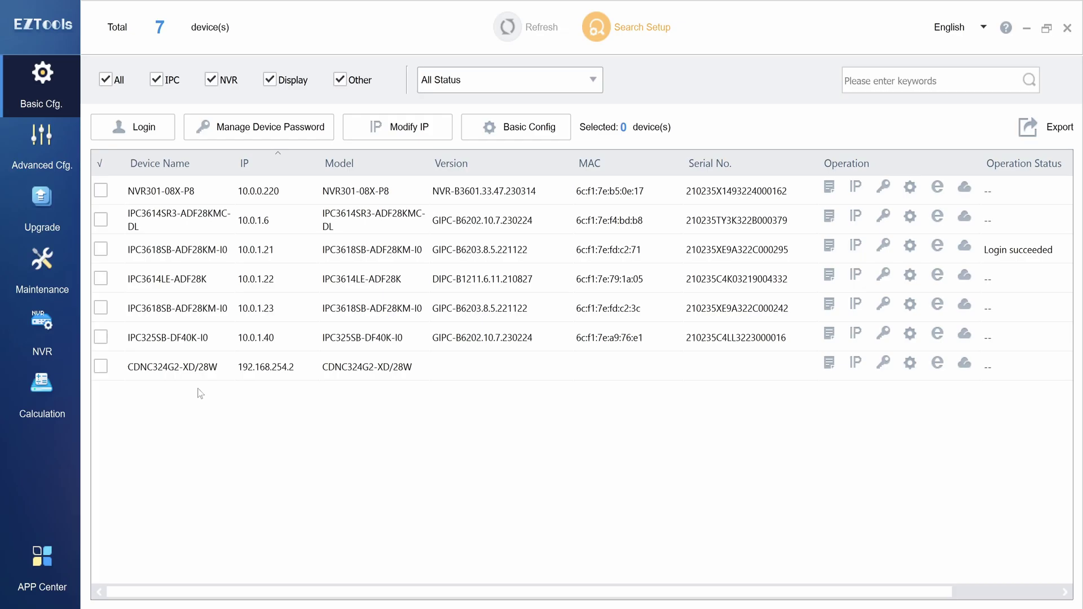
# In Advanced Cfg., select camera 10.0.1.40 and open its Advanced Config dialog
pyautogui.click(44, 149)
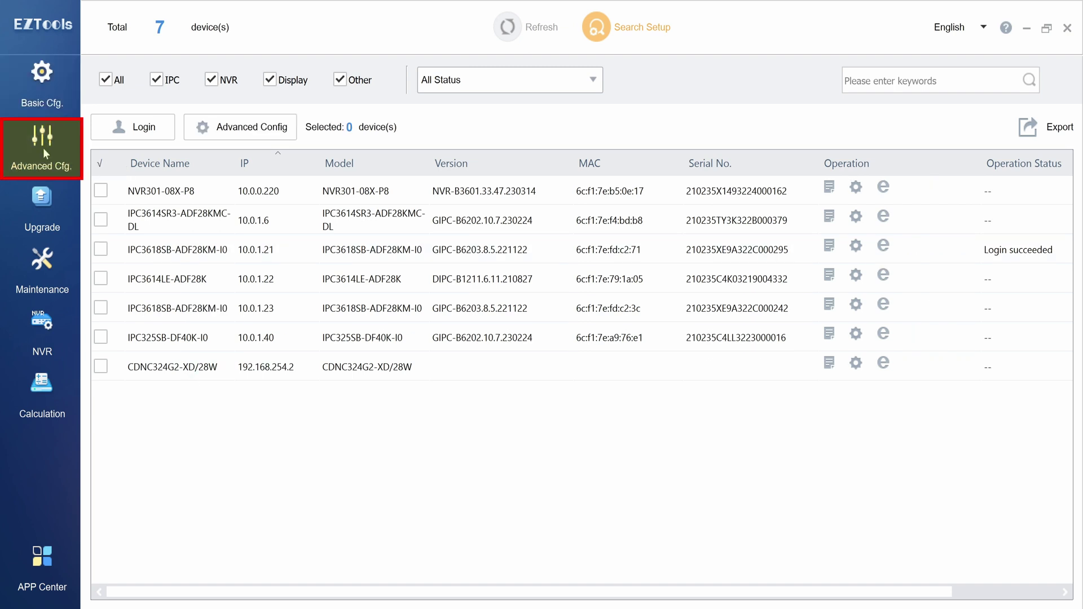
pyautogui.click(121, 245)
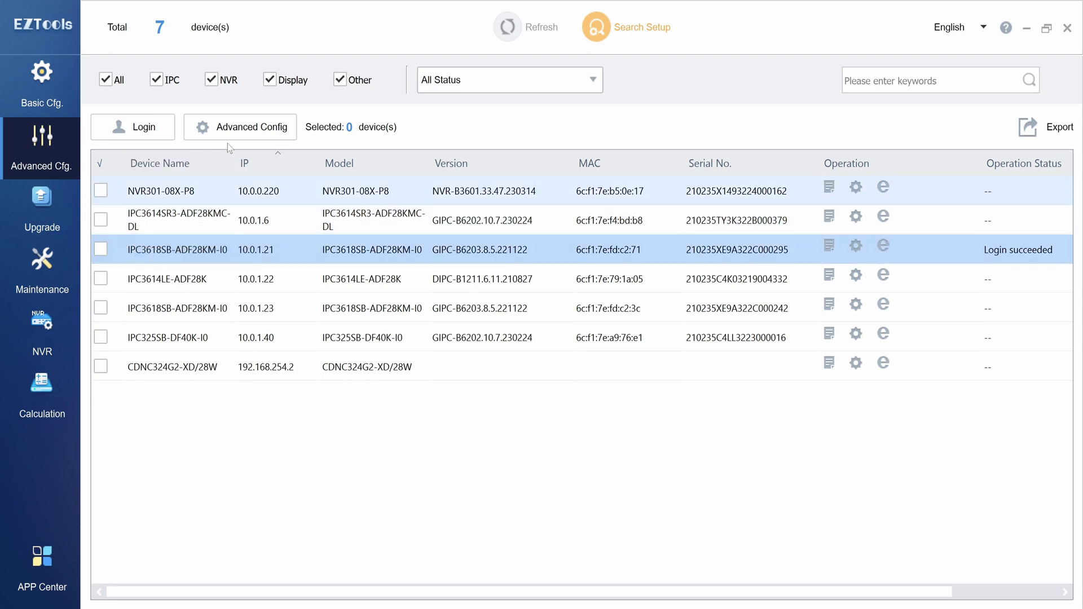
pyautogui.click(101, 248)
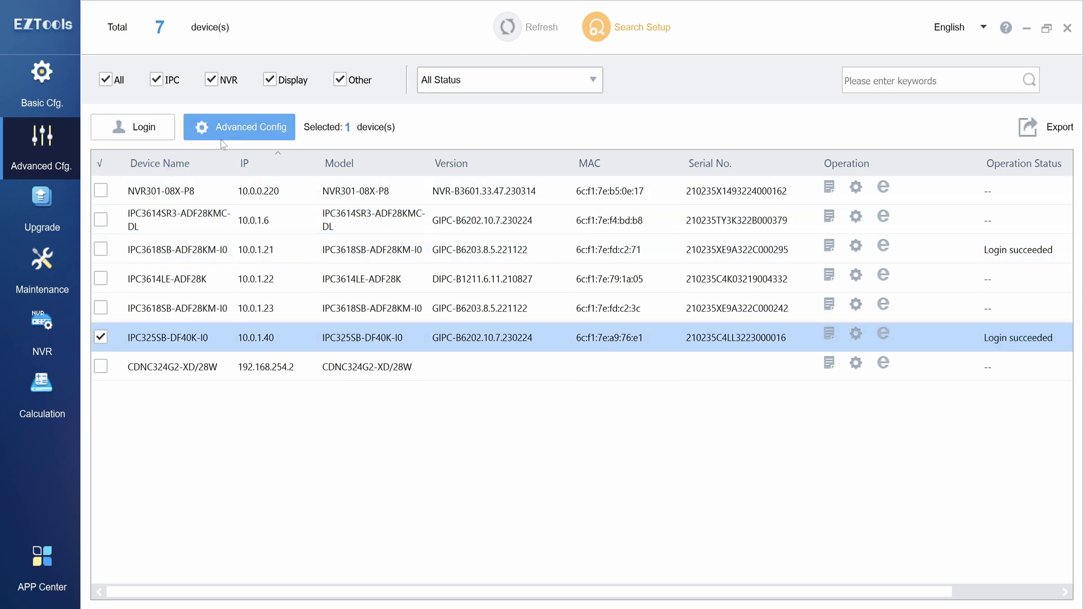
pyautogui.click(232, 128)
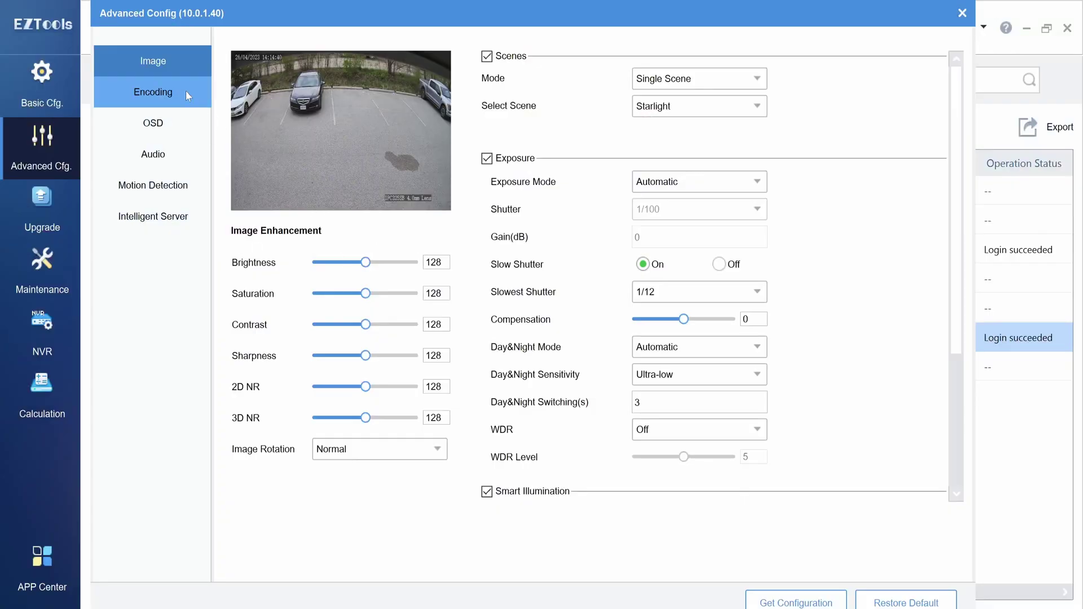
# Browse the camera's encoding, OSD, audio, motion detection and intelligent server pages, then close the dialog
pyautogui.click(155, 91)
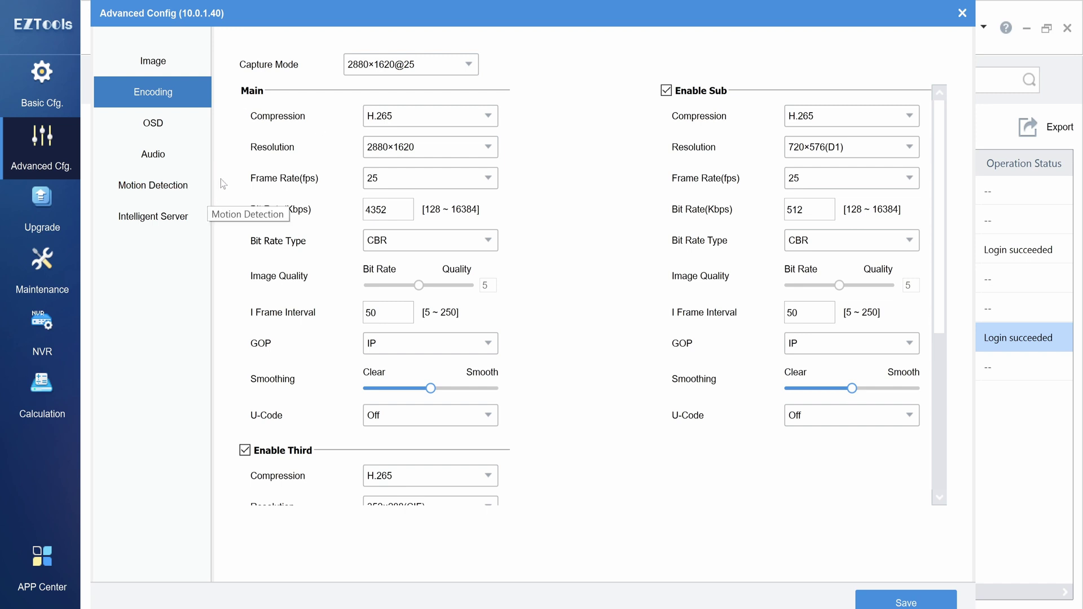
pyautogui.click(177, 123)
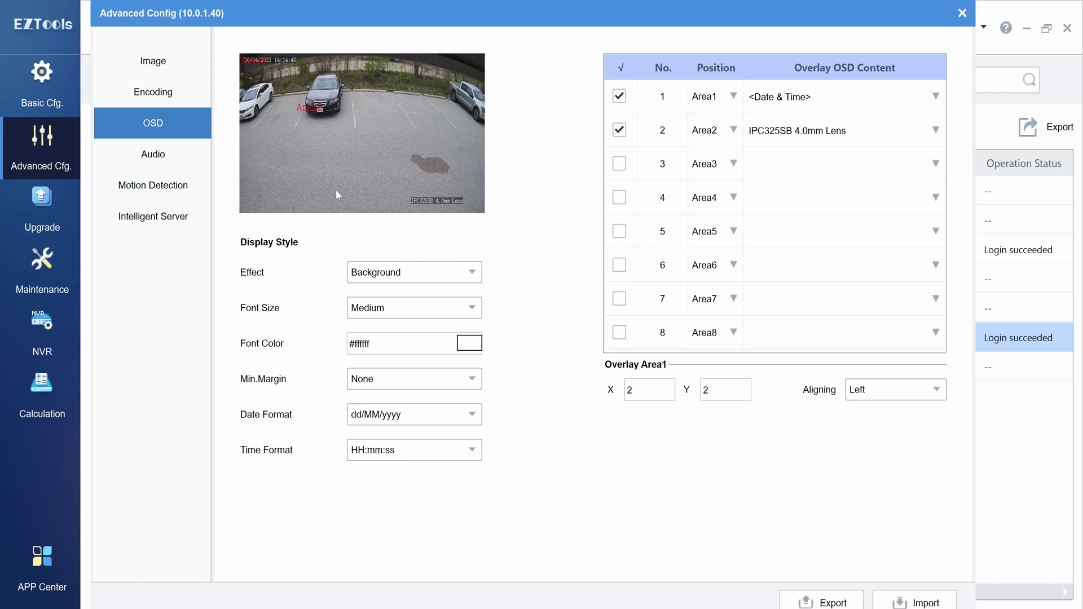
pyautogui.click(167, 160)
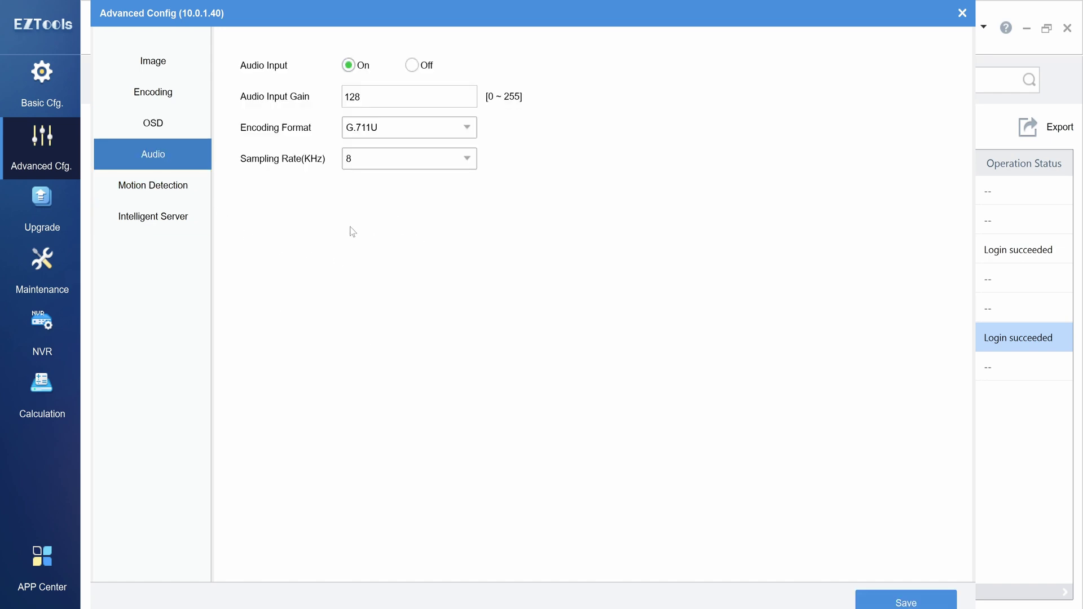
pyautogui.click(173, 186)
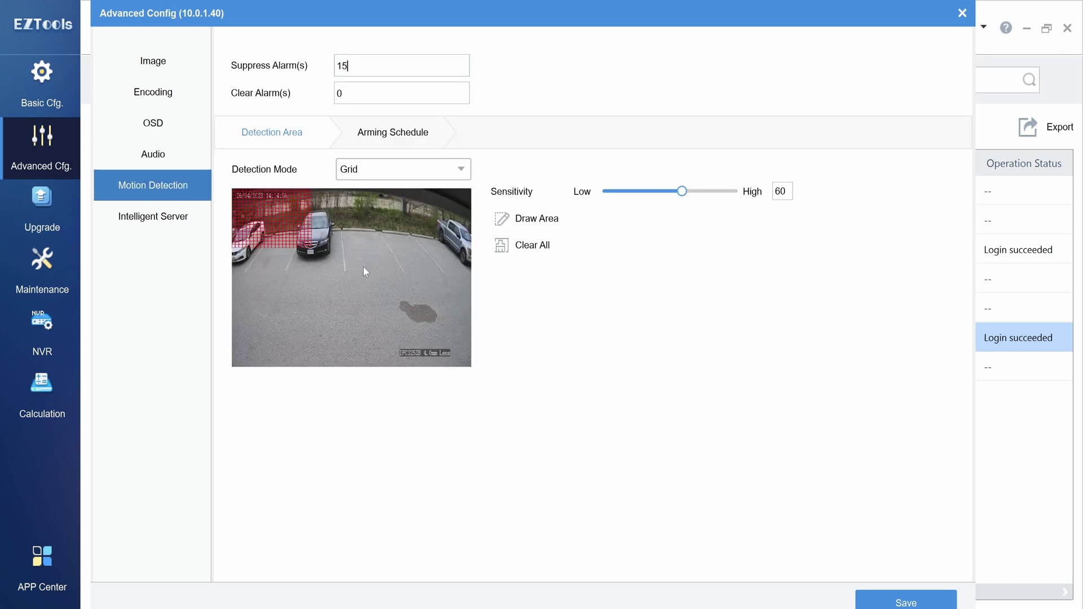
pyautogui.click(160, 218)
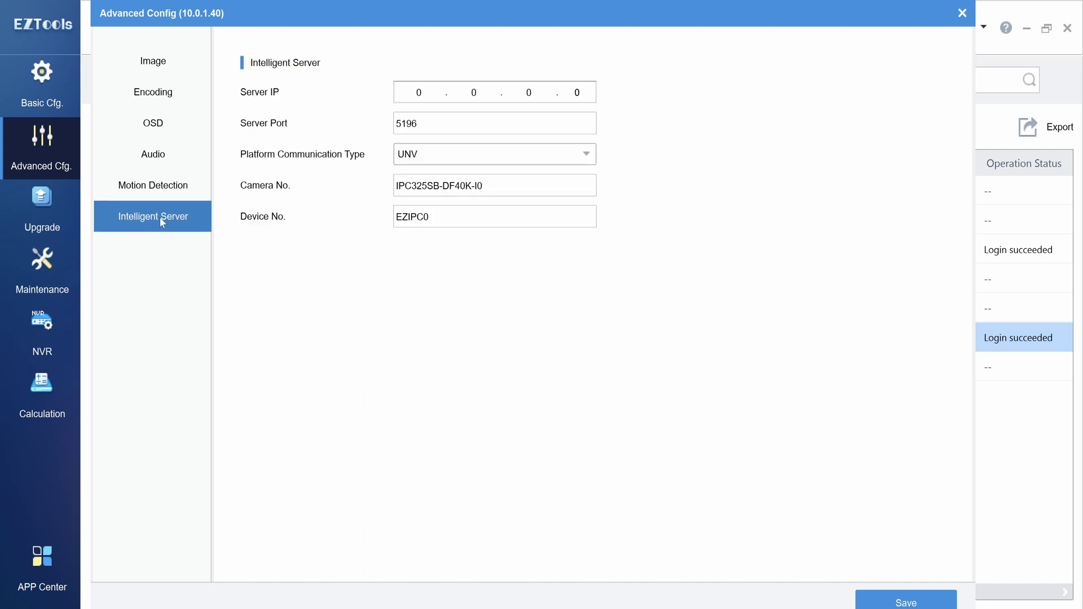
pyautogui.click(962, 13)
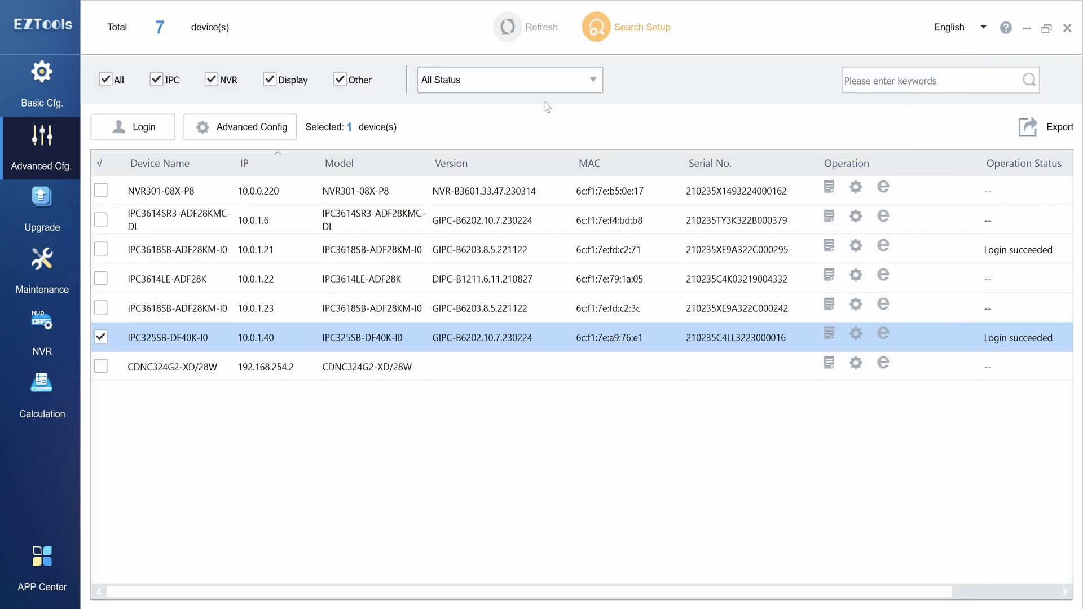
# Set camera 10.0.1.40's image rotation to 180°, restore it to Normal, and close the dialog
pyautogui.click(260, 128)
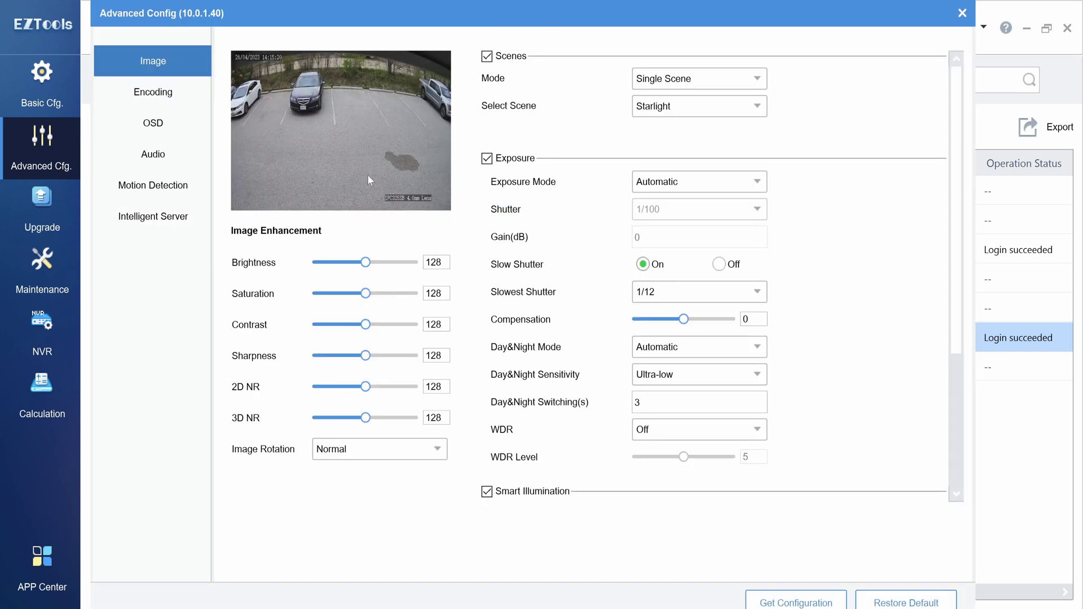
pyautogui.click(353, 452)
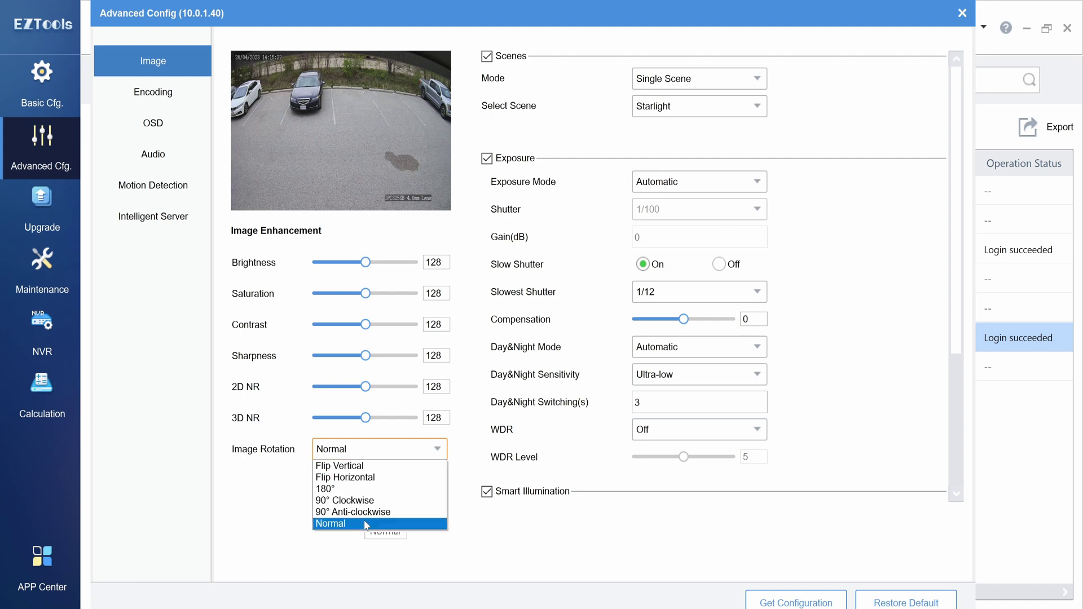
pyautogui.click(339, 488)
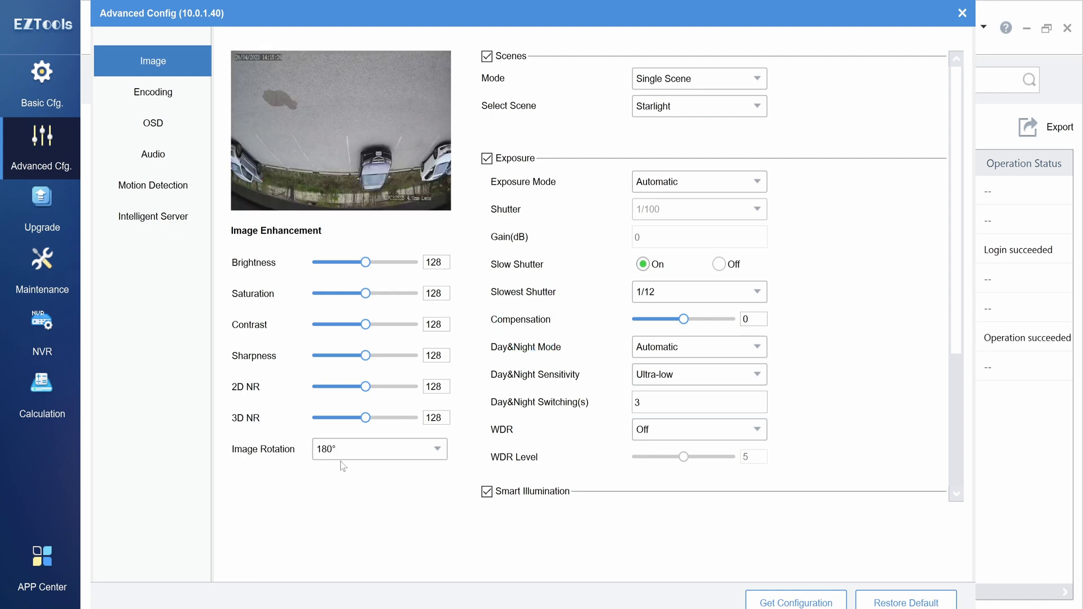
pyautogui.click(351, 448)
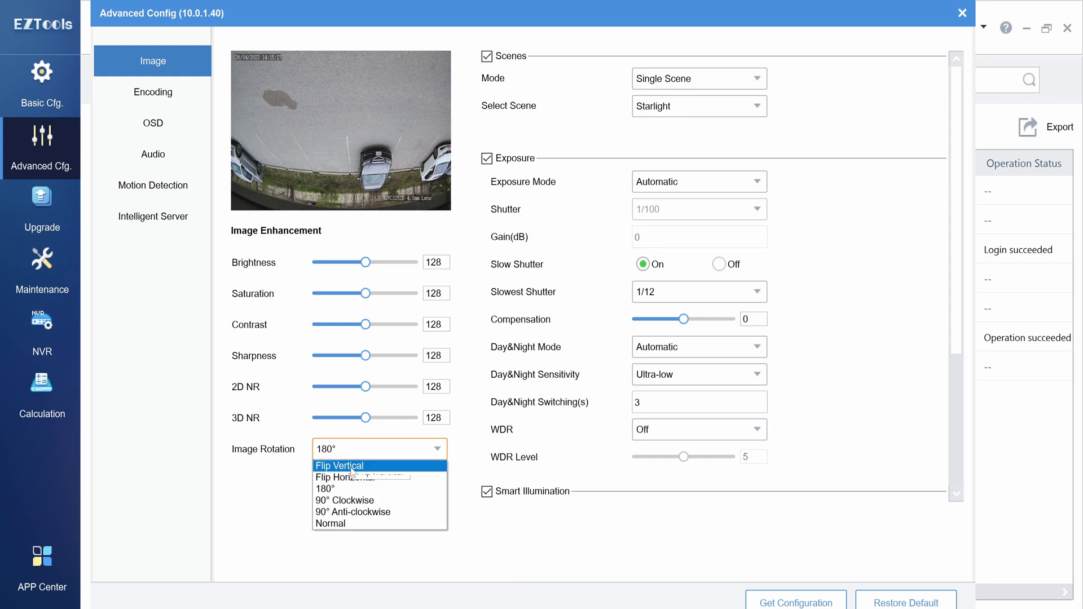
pyautogui.click(349, 524)
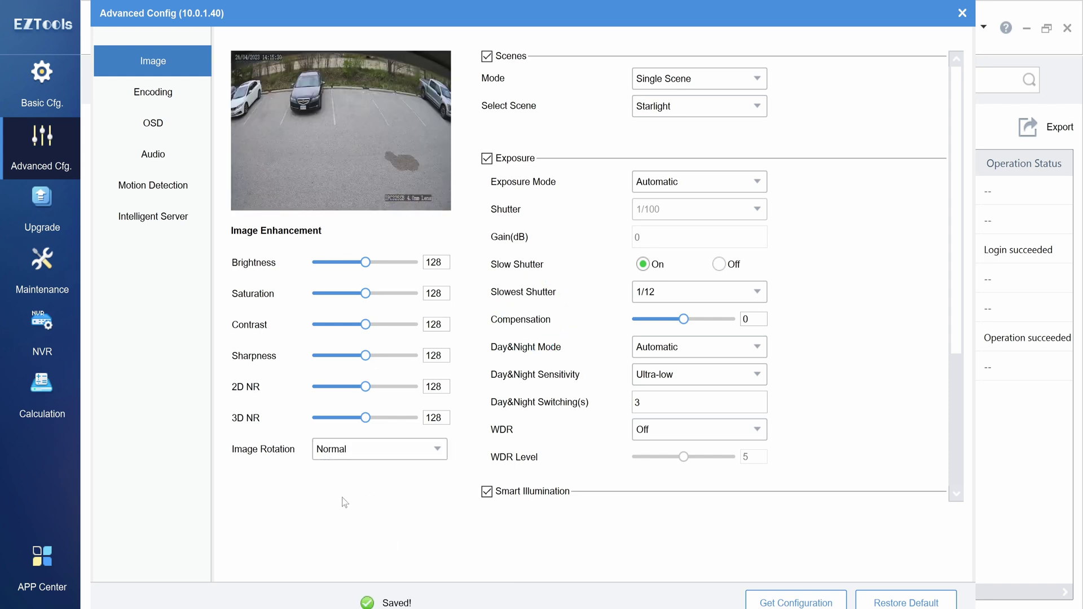
pyautogui.press('Escape')
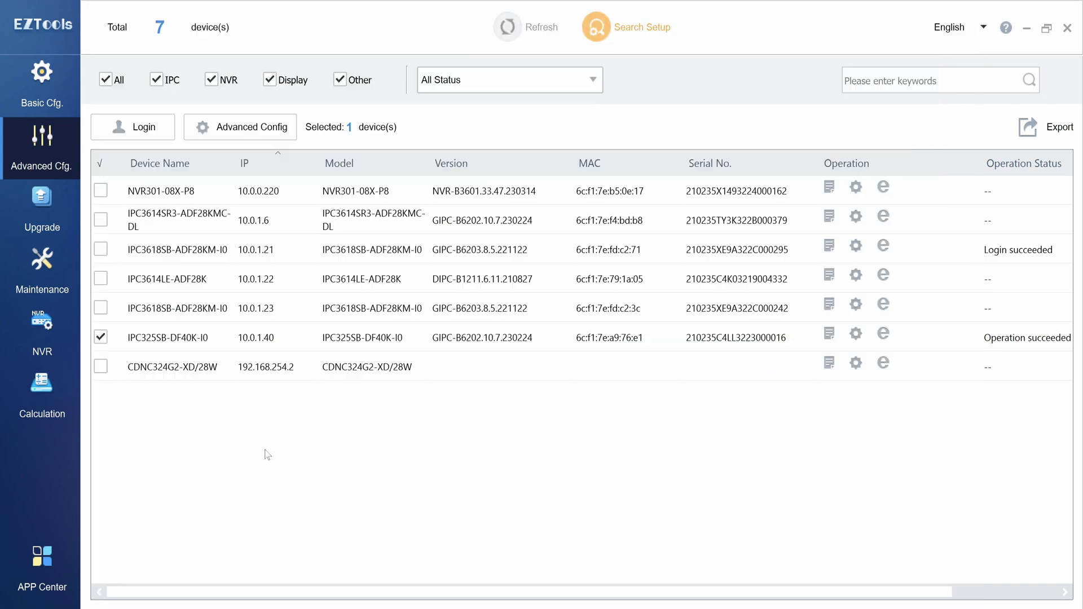
# View the Online Upgrade option on the Upgrade page, then move to the Maintenance section
pyautogui.click(46, 202)
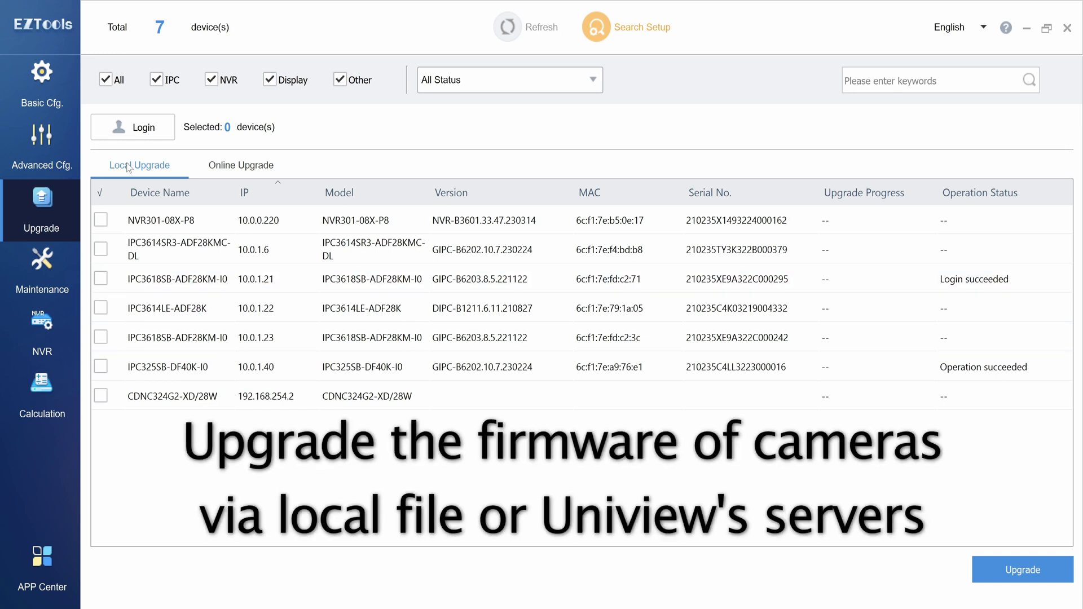
pyautogui.click(241, 167)
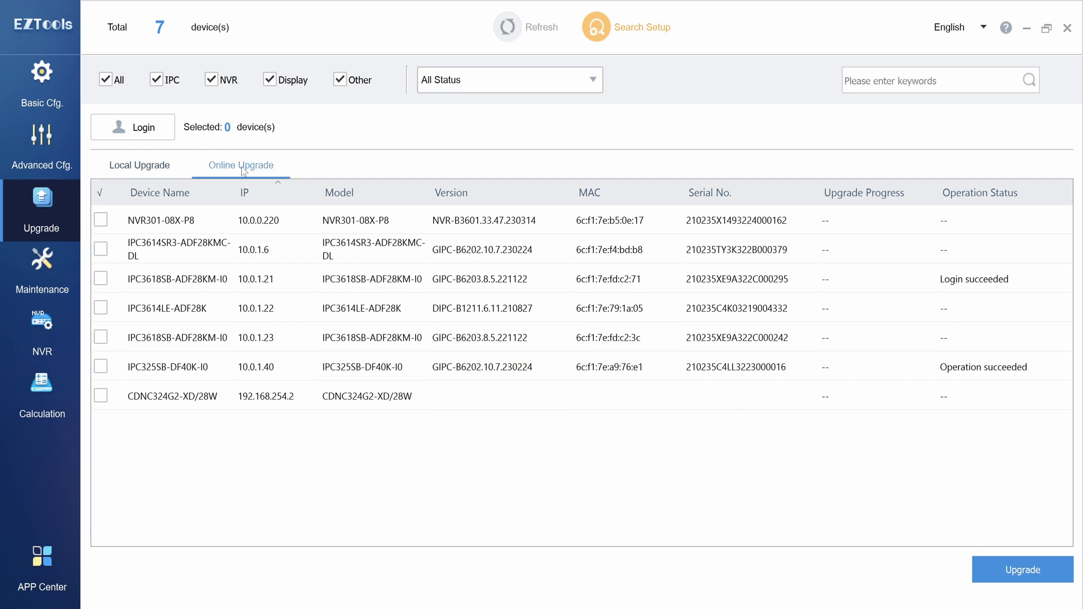
pyautogui.click(33, 270)
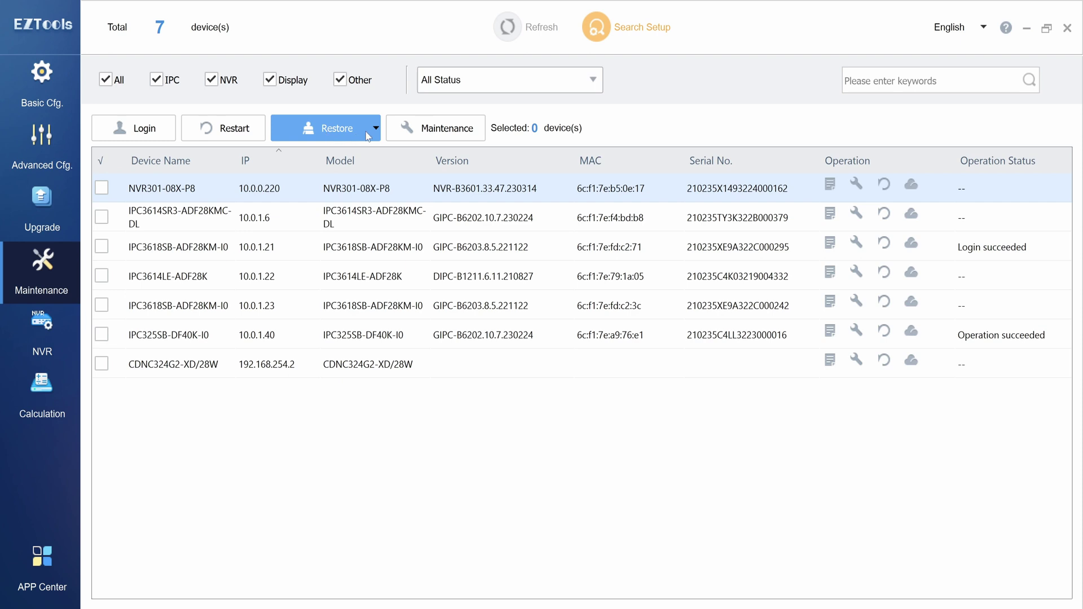
# Open the maintenance options for the IPC325SB camera at 10.0.1.40
pyautogui.click(427, 131)
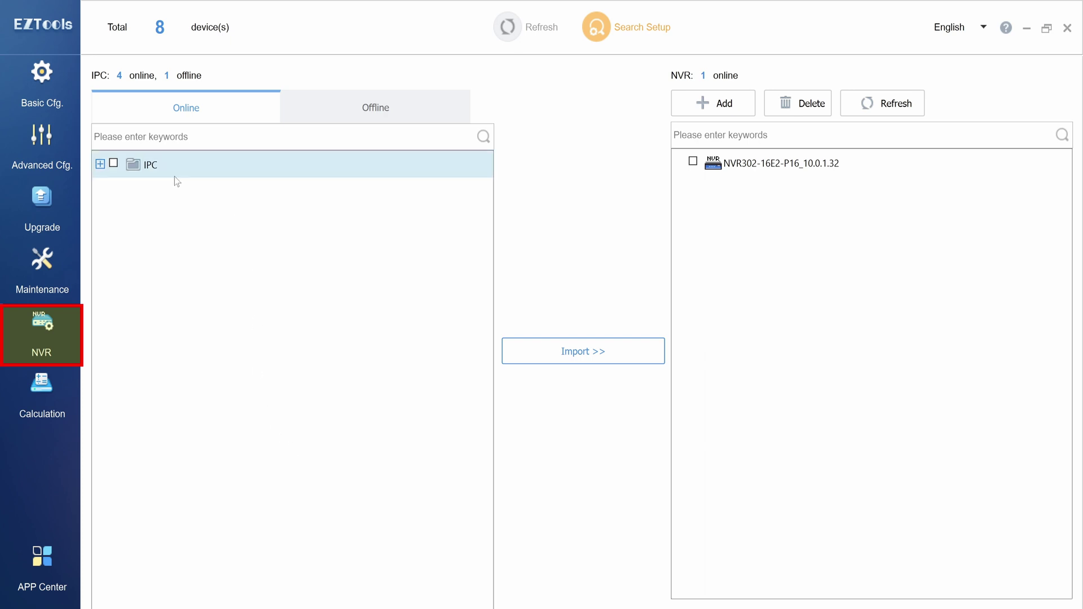
# Expand the online IPC list, then the offline list showing camera 10.0.1.6
pyautogui.click(100, 164)
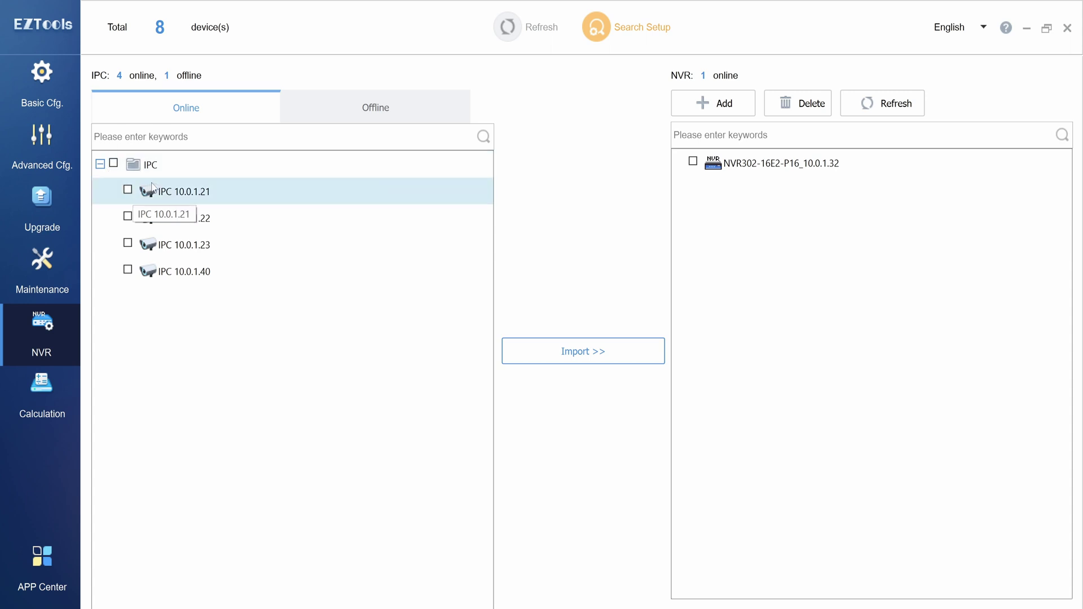
pyautogui.click(339, 113)
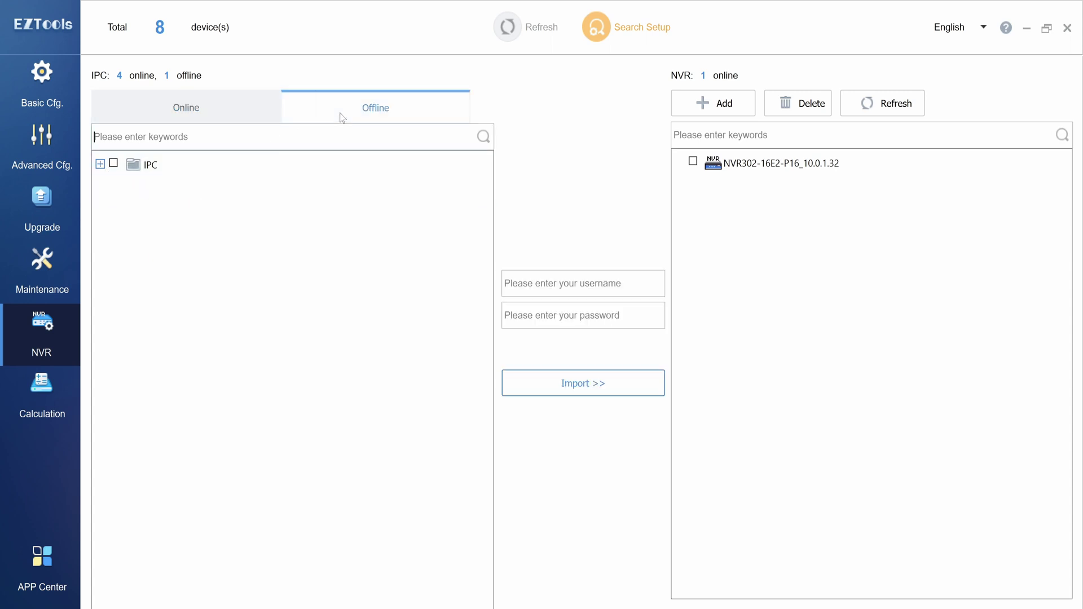
pyautogui.click(100, 164)
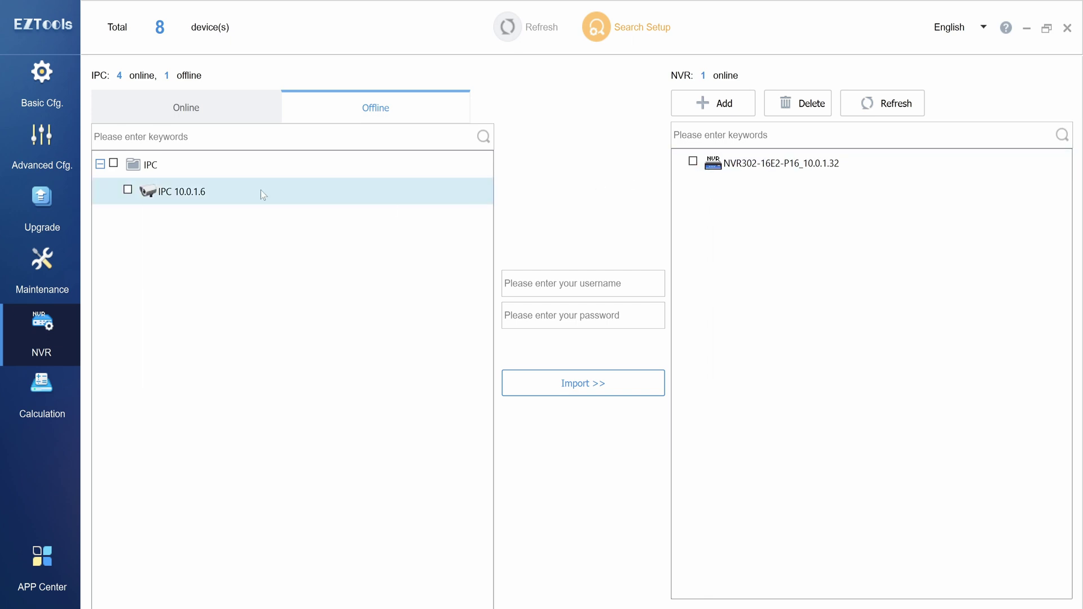
# From the basic device list, log in to the NVR302-16E2-P16 at 10.0.1.32
pyautogui.click(40, 90)
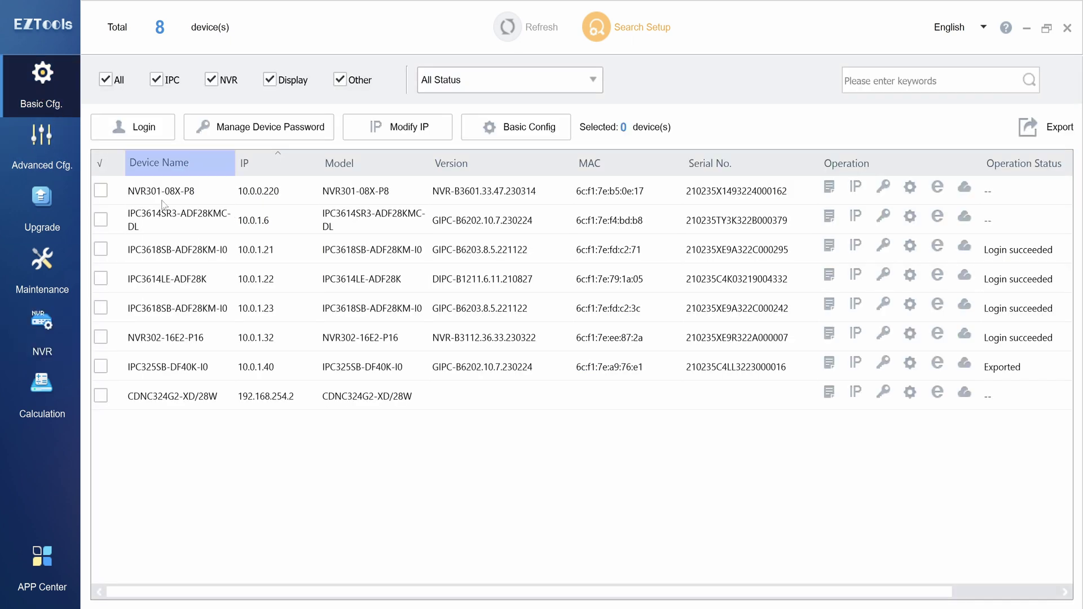
pyautogui.click(144, 127)
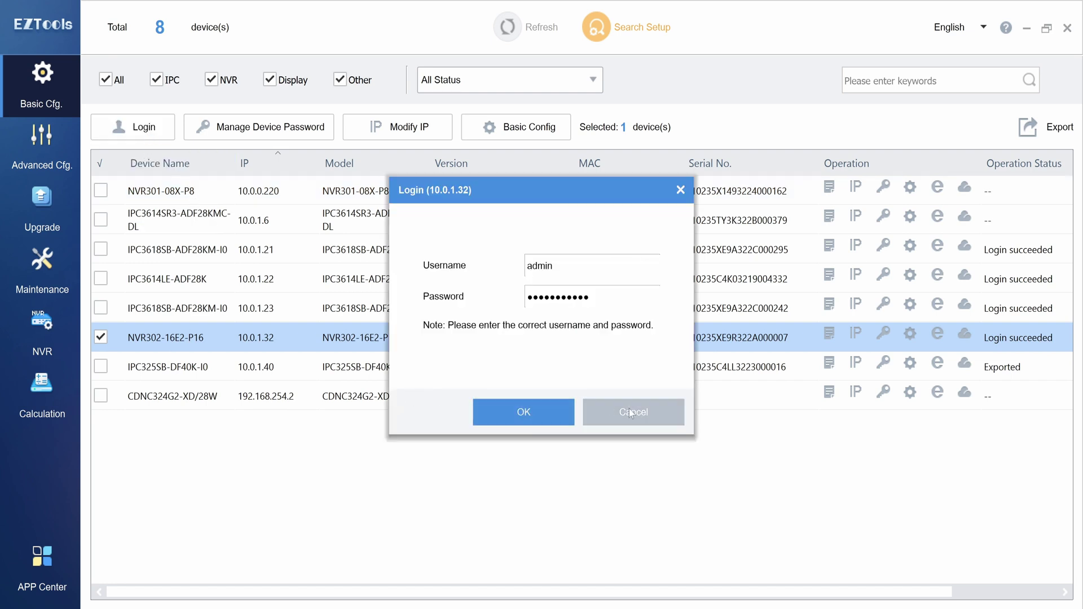
pyautogui.click(533, 409)
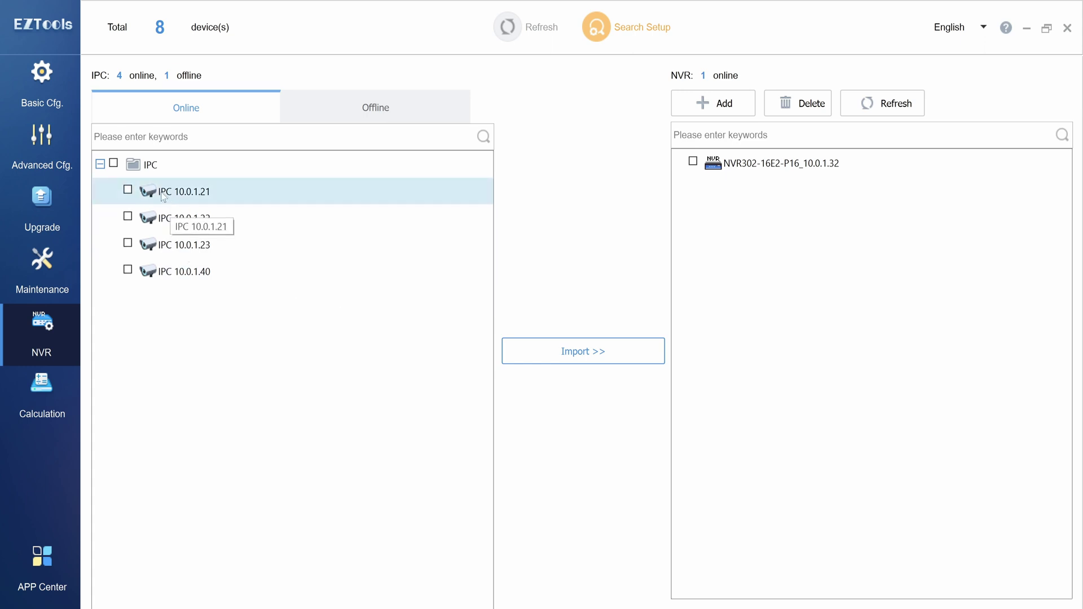
# Import cameras 10.0.1.21, .22, .23 and .40 into NVR302-16E2-P16 and start four-pane live view
pyautogui.click(128, 190)
pyautogui.click(128, 216)
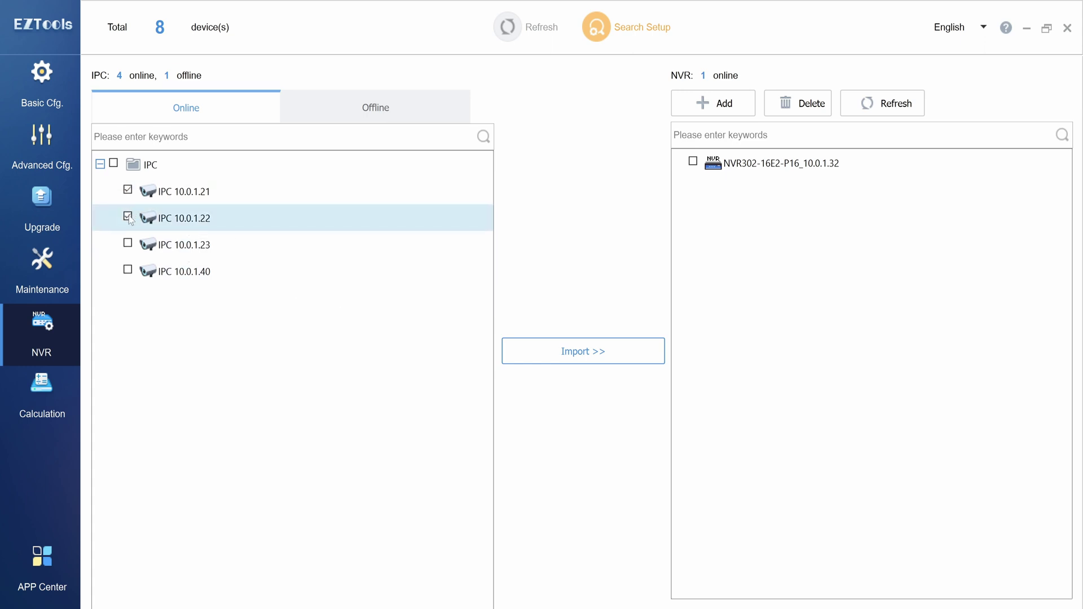
pyautogui.click(128, 243)
pyautogui.click(128, 269)
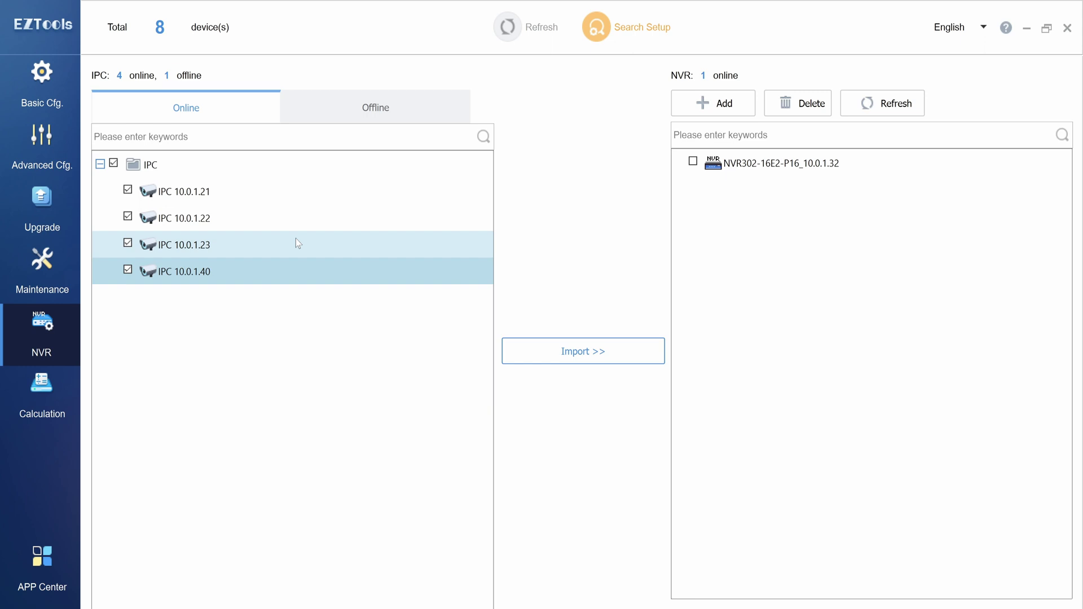
pyautogui.click(694, 161)
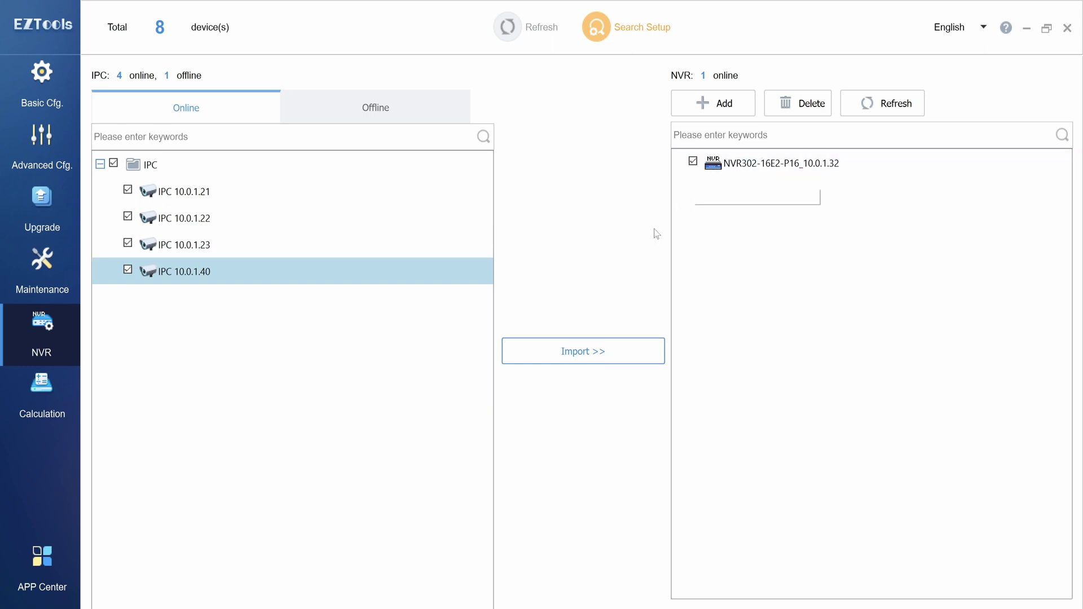
pyautogui.click(574, 355)
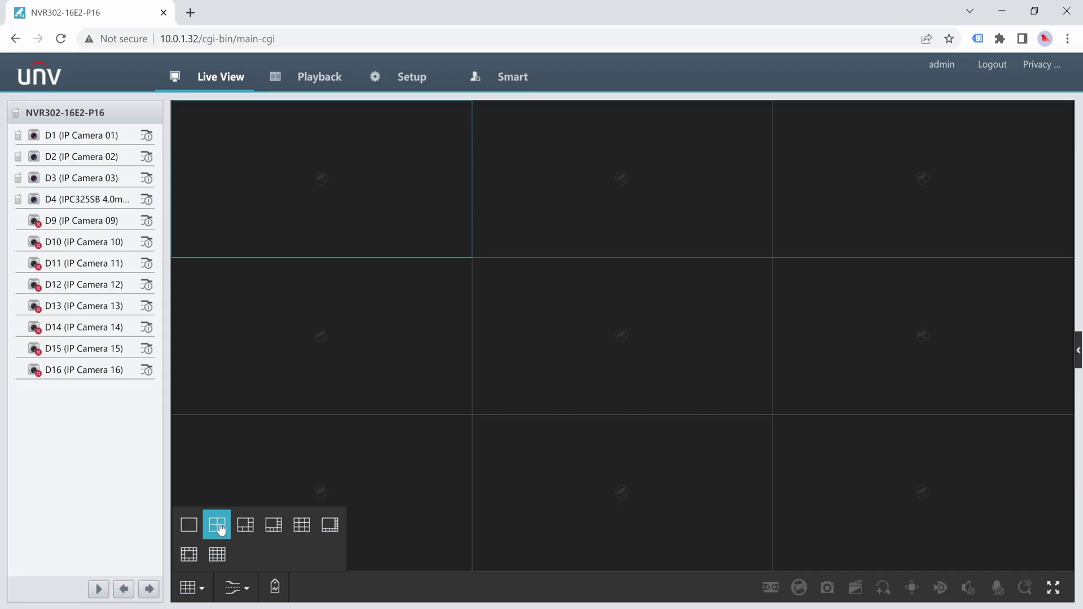
pyautogui.click(215, 522)
pyautogui.click(99, 588)
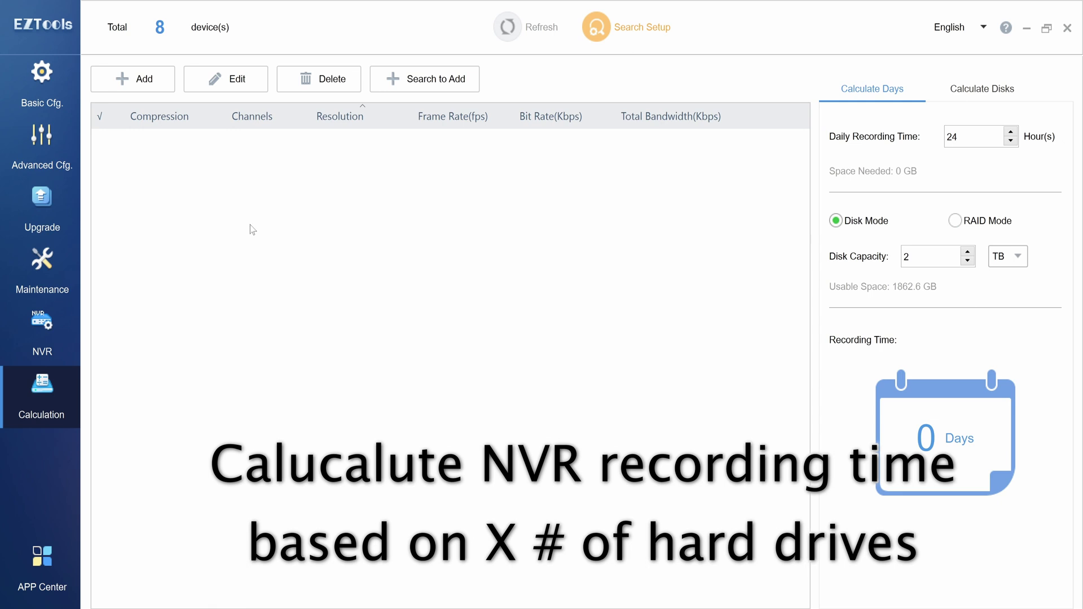
# Add a 6-channel H.265 2560×1440 entry to the calculator, estimating 6 days on 2 TB
pyautogui.click(136, 79)
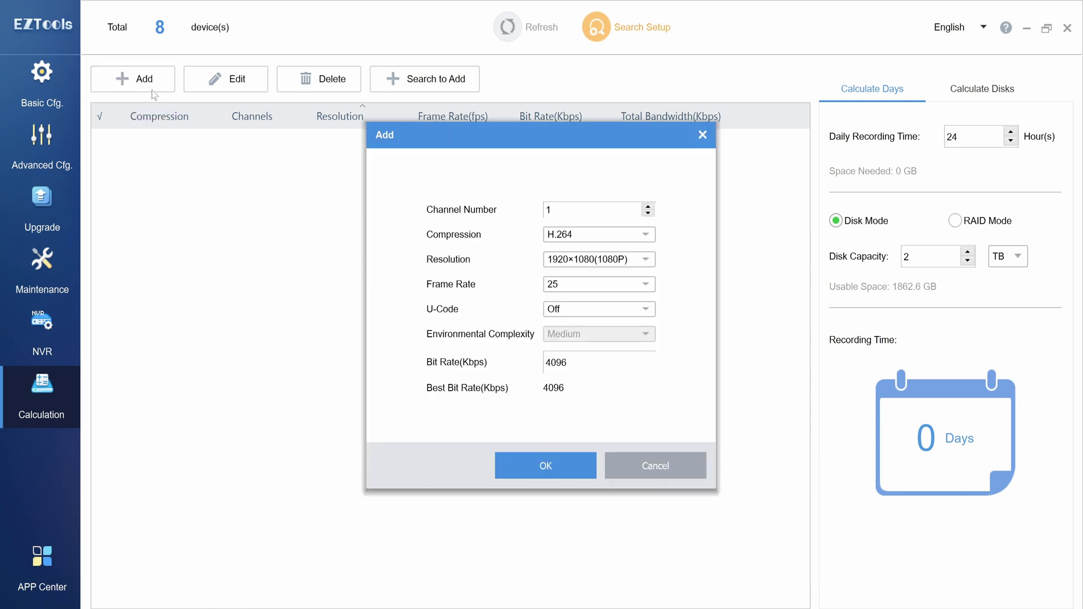
pyautogui.click(588, 211)
pyautogui.write('6')
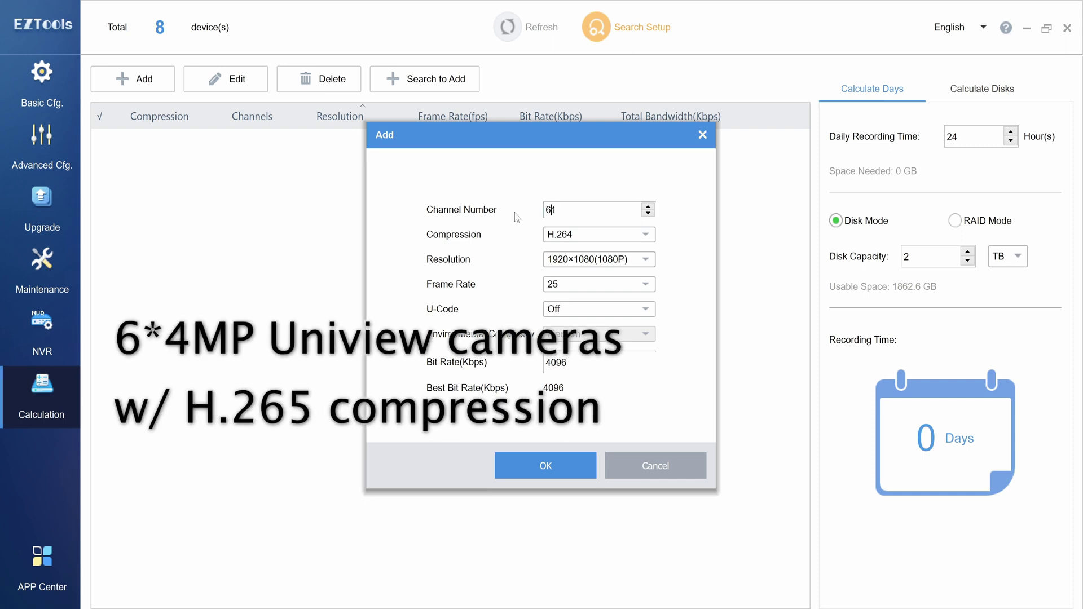
pyautogui.click(608, 234)
pyautogui.click(597, 268)
pyautogui.click(571, 260)
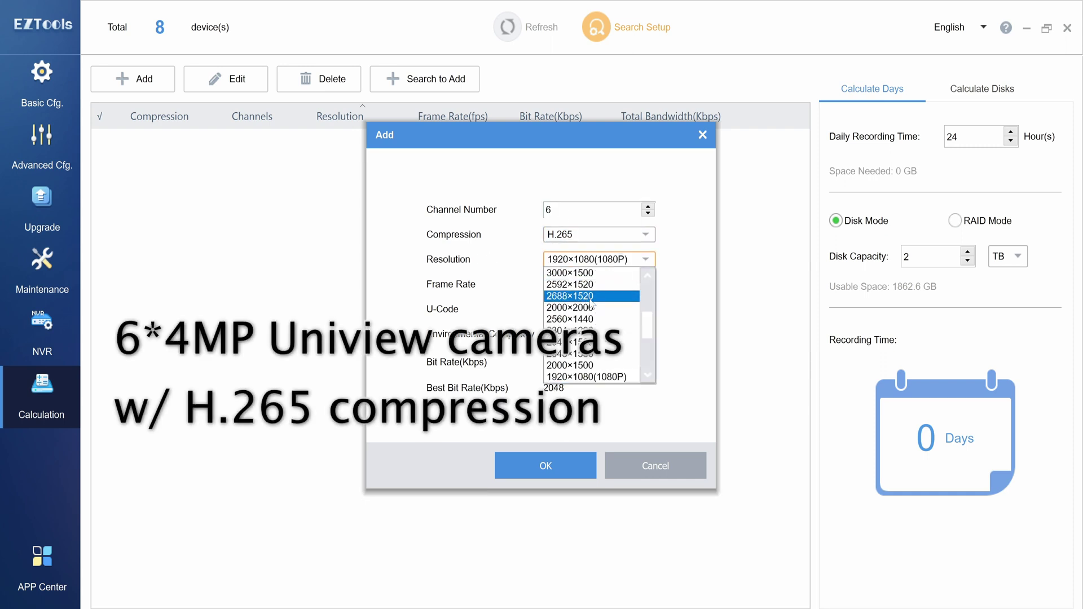
pyautogui.click(590, 323)
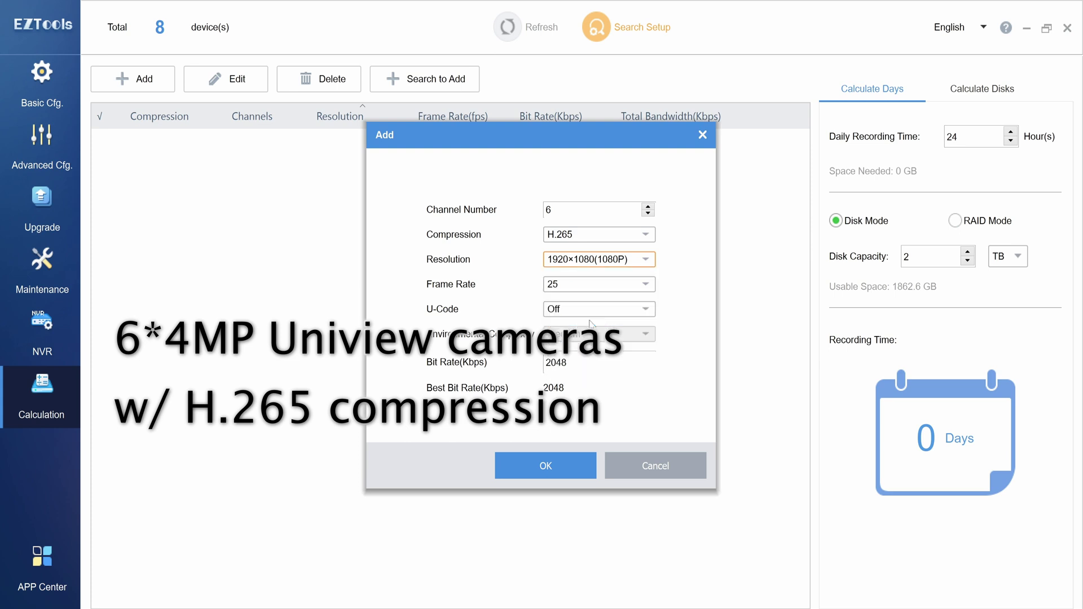
pyautogui.click(546, 465)
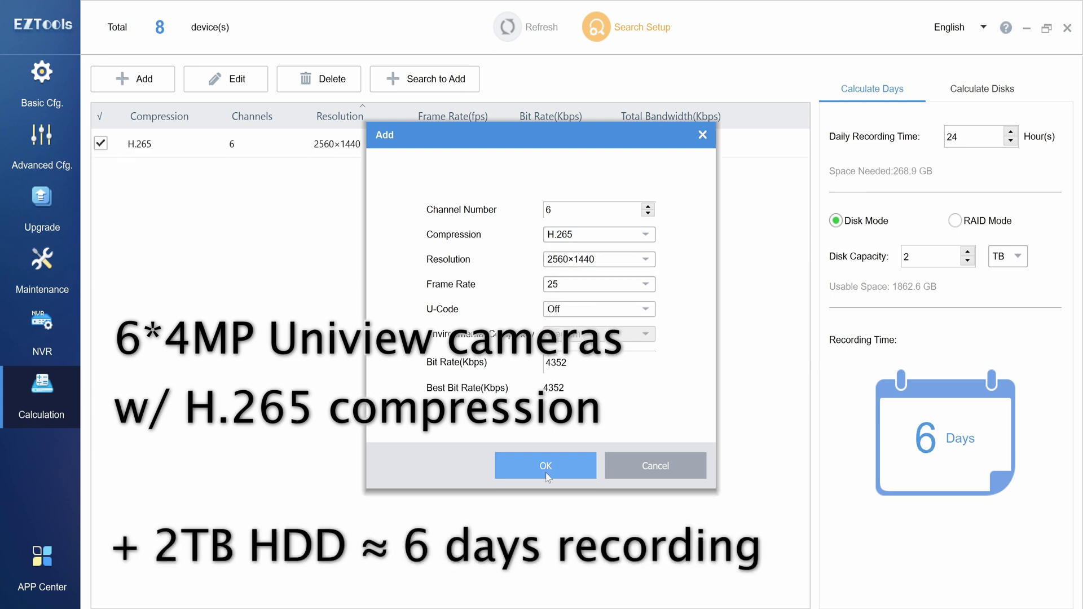
pyautogui.click(563, 469)
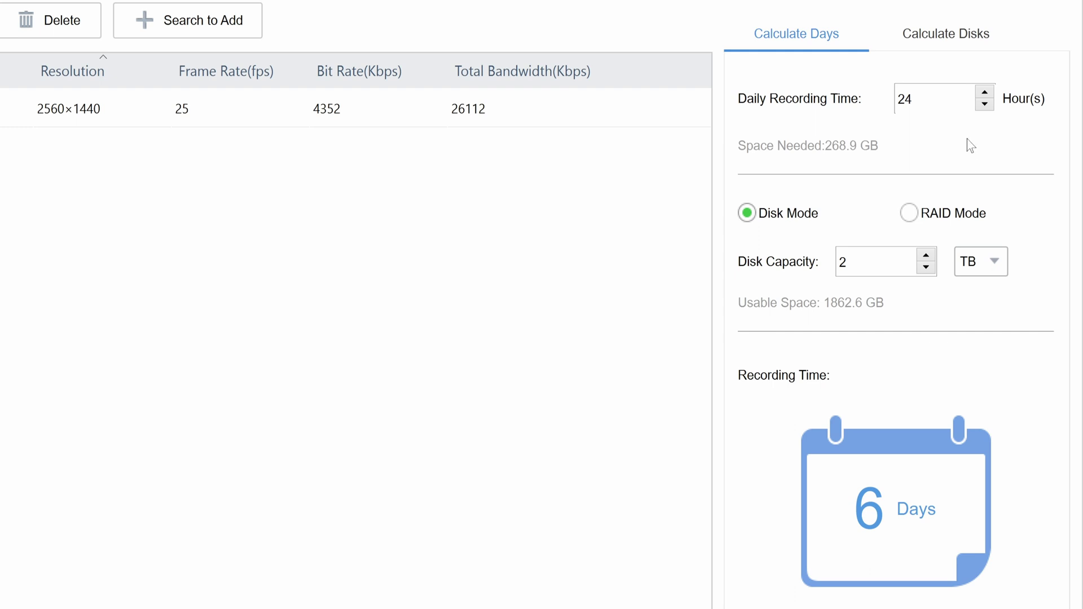
# Set daily recording time to 6 hours for 27 days, then switch to Calculate Disks
pyautogui.doubleClick(905, 99)
pyautogui.write('6')
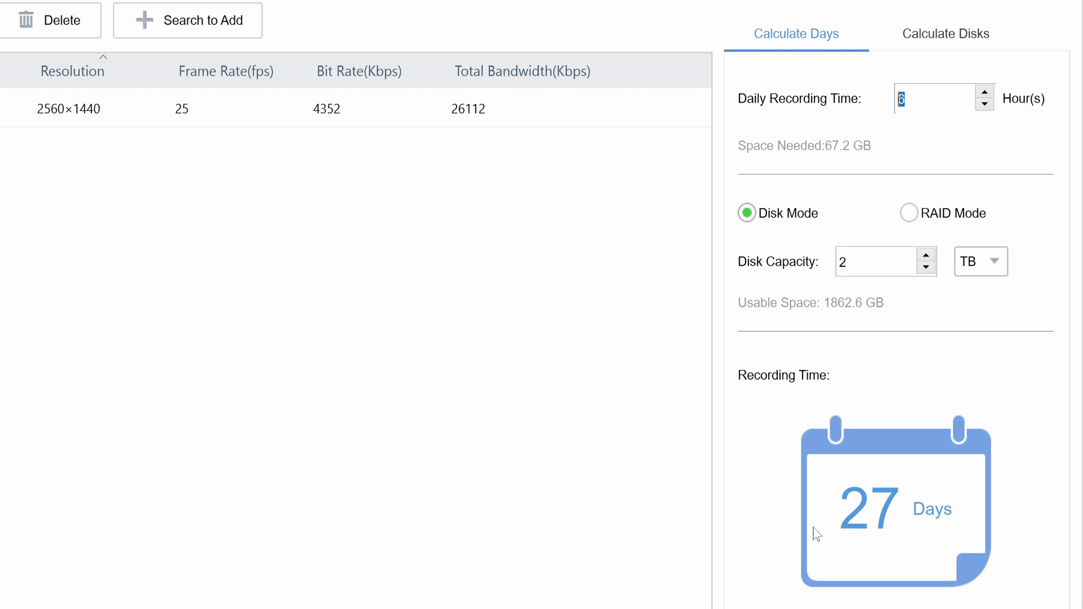
pyautogui.click(946, 34)
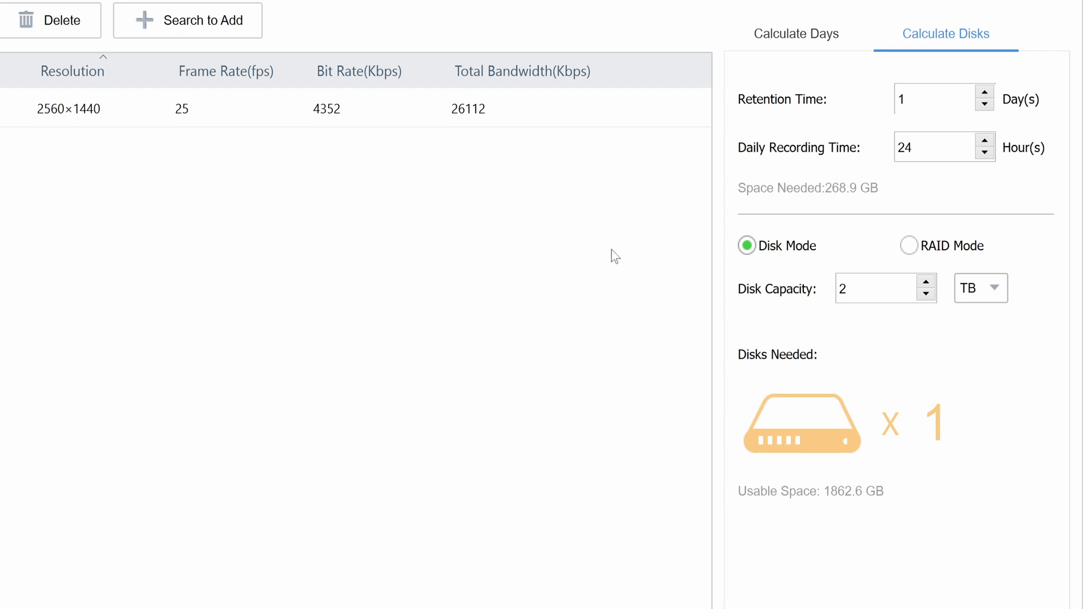
# Set 90-day retention, 6 hours daily and 8 TB disk capacity, needing one disk
pyautogui.moveTo(914, 99); pyautogui.dragTo(874, 111)
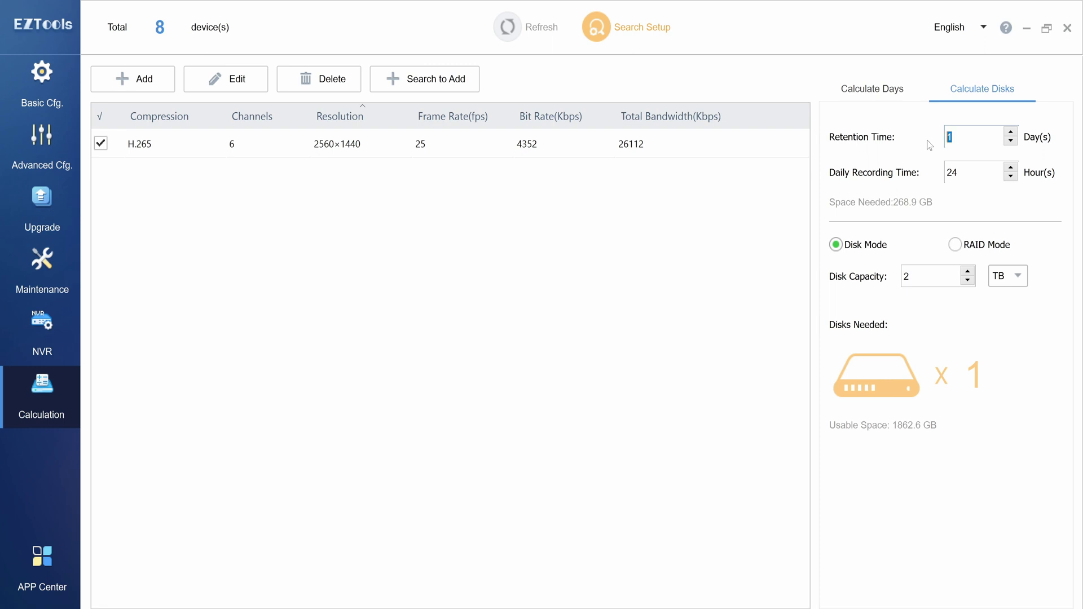
pyautogui.write('90')
pyautogui.press('Tab')
pyautogui.write('6')
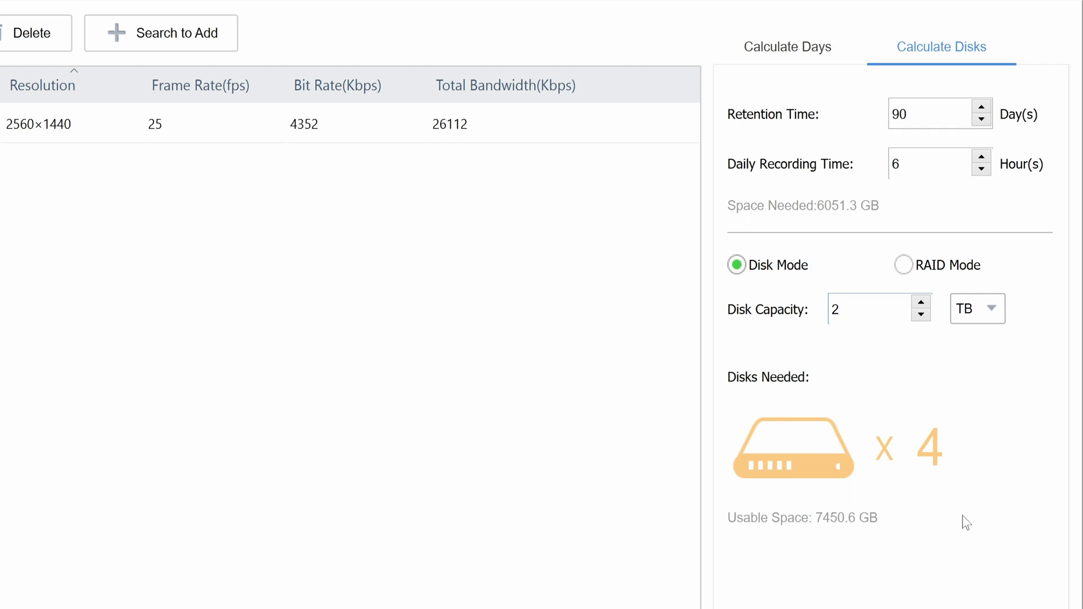
pyautogui.moveTo(882, 309); pyautogui.dragTo(763, 319)
pyautogui.write('8')
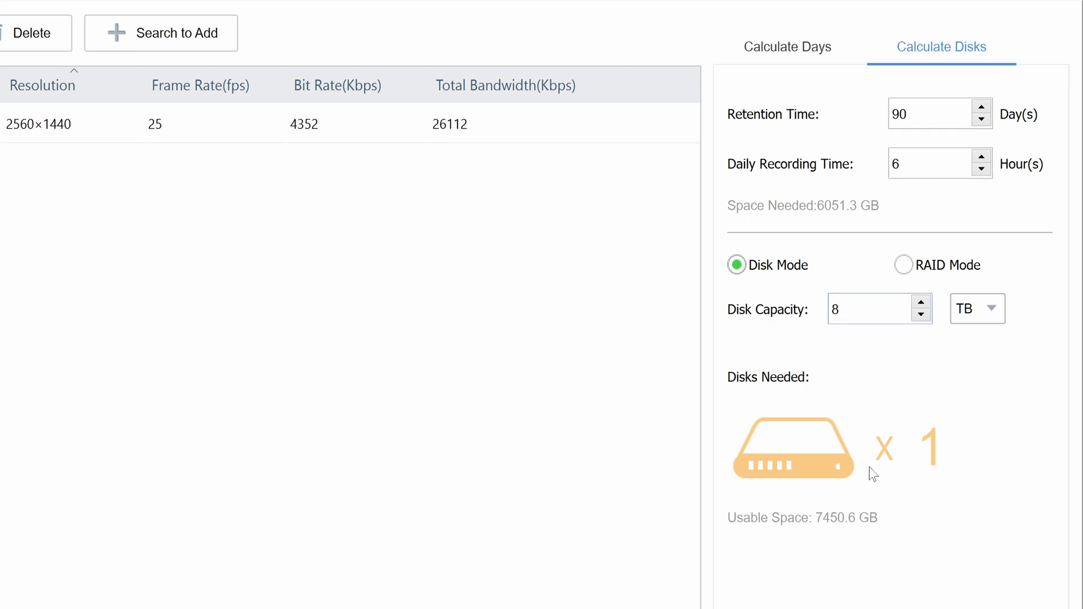
# Switch to RAID mode, trying RAID 1 and RAID 5 before settling on RAID 6
pyautogui.click(915, 271)
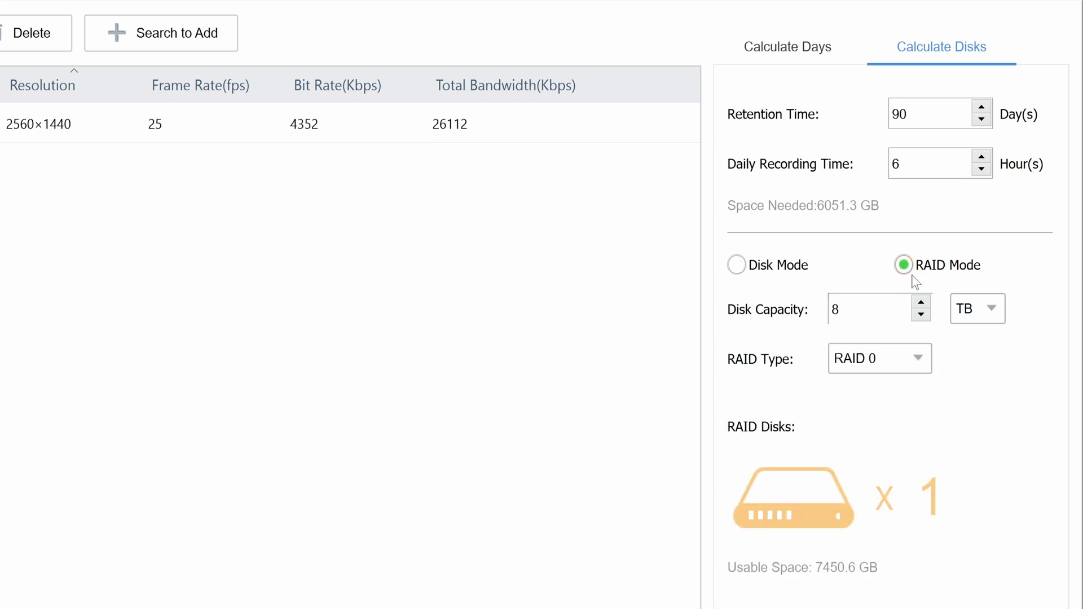
pyautogui.click(897, 362)
pyautogui.click(872, 397)
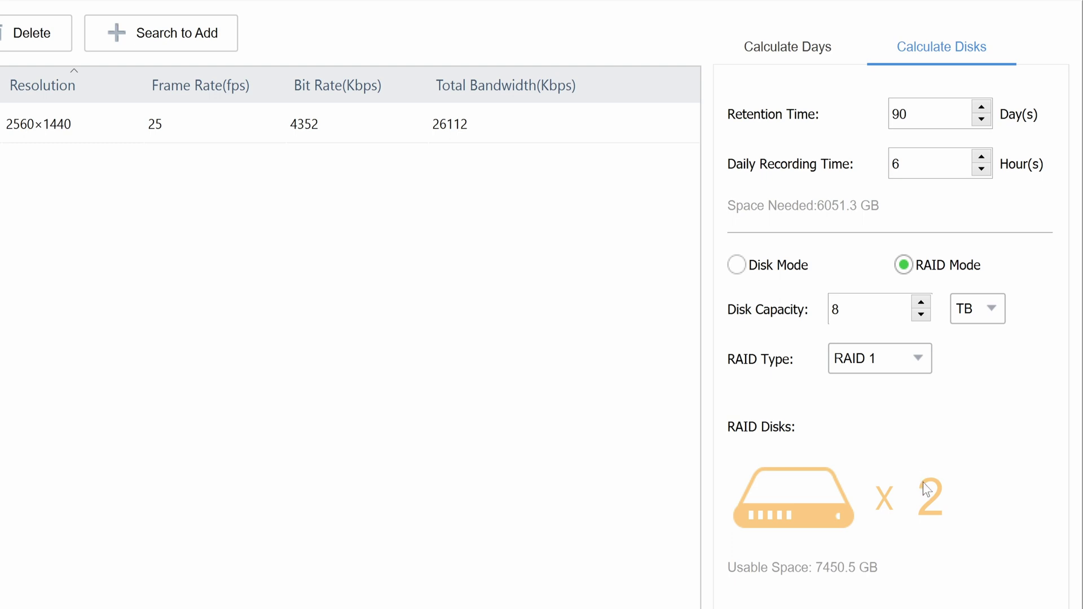
pyautogui.click(879, 359)
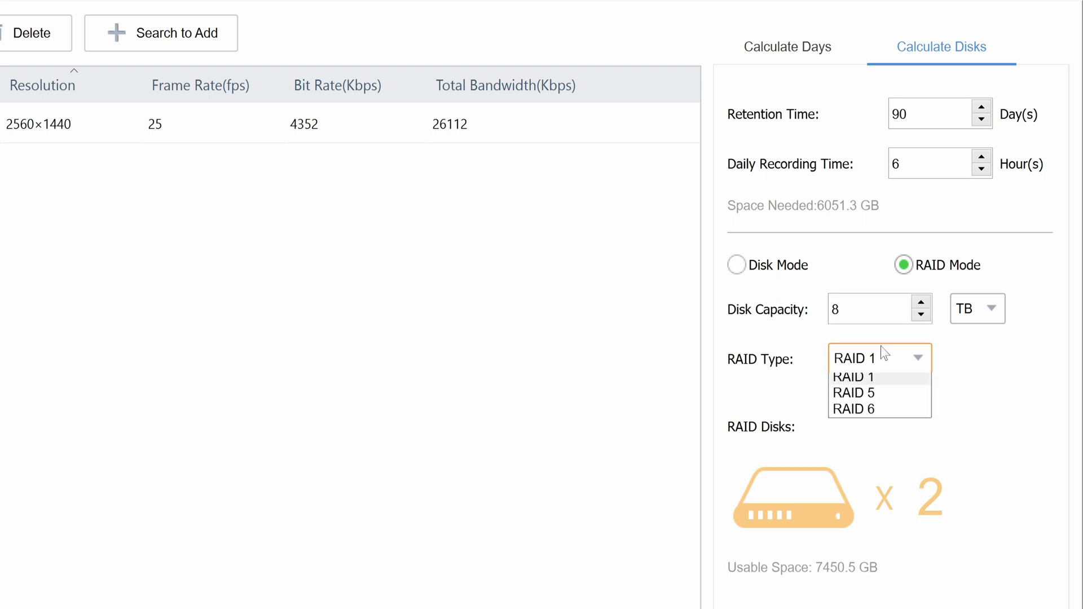
pyautogui.click(882, 416)
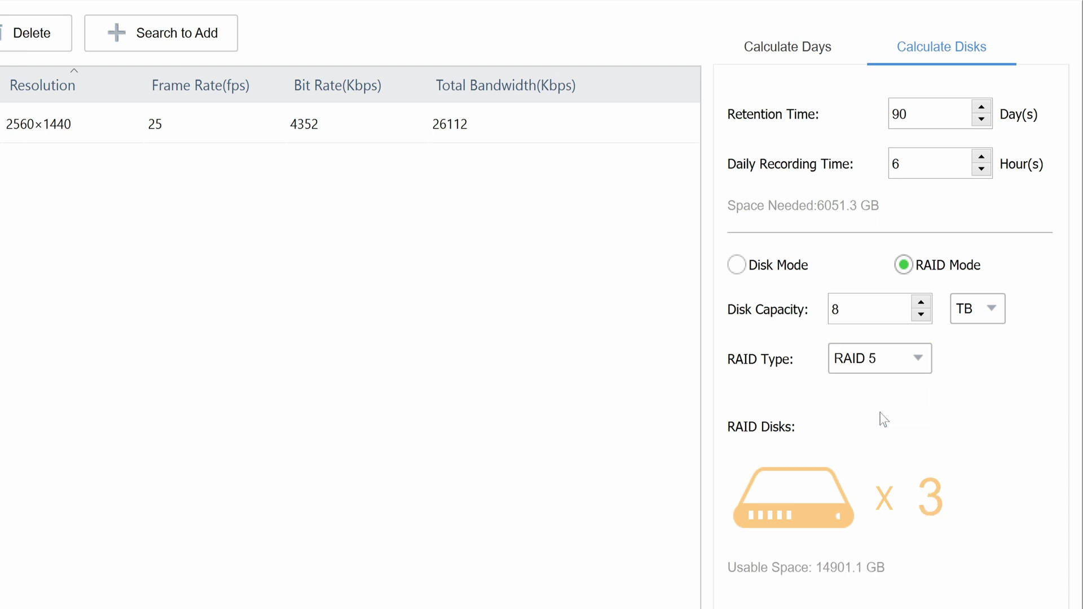
pyautogui.click(885, 367)
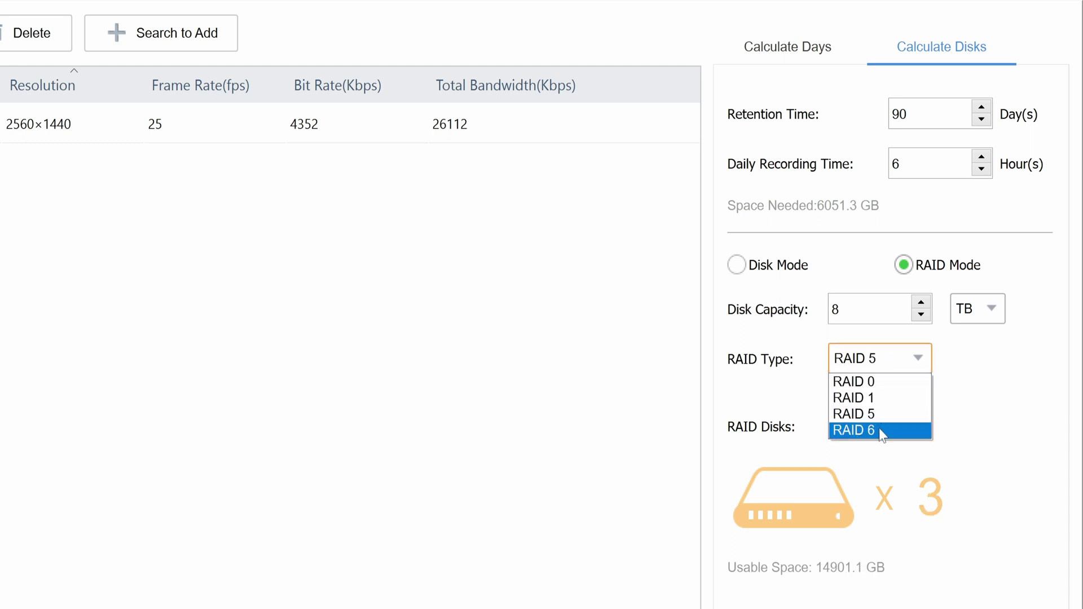
pyautogui.click(880, 429)
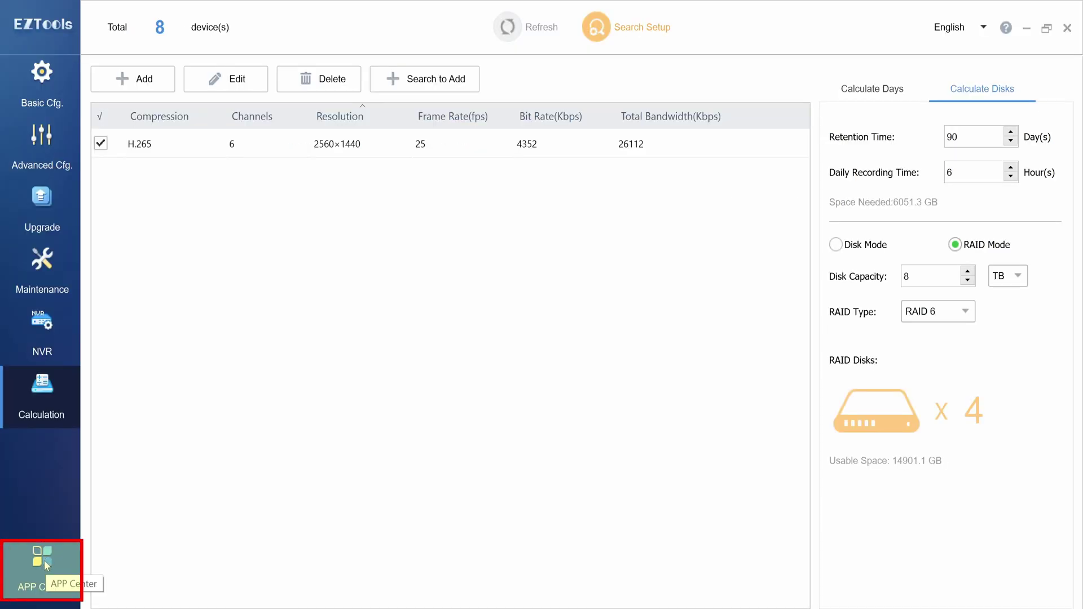
# In the APP Center, bring up the EZLive(APP) card's mobile surveillance app description
pyautogui.click(44, 560)
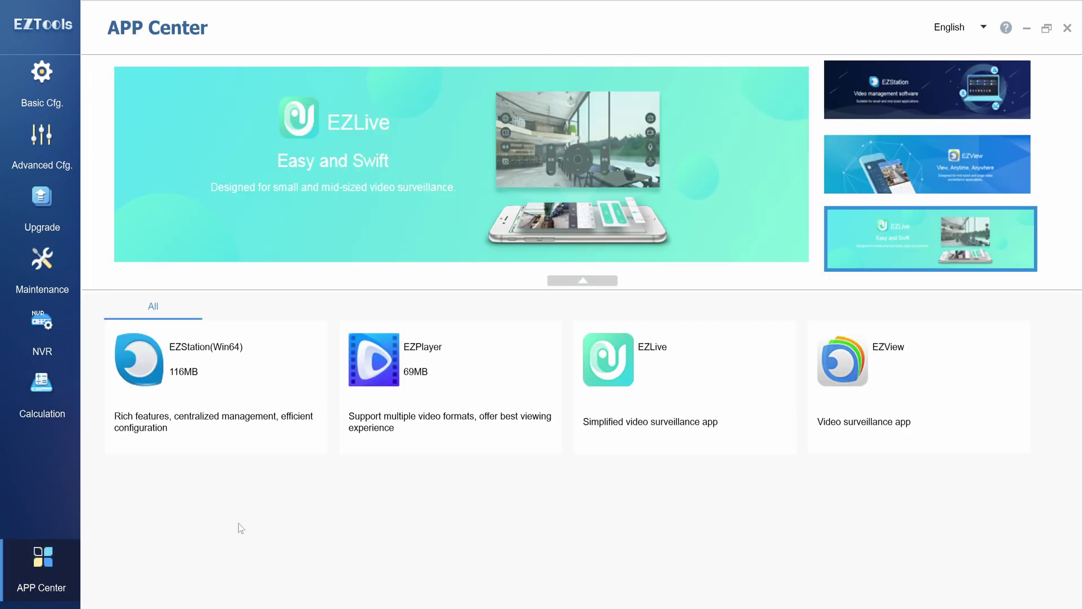
pyautogui.moveTo(178, 377)
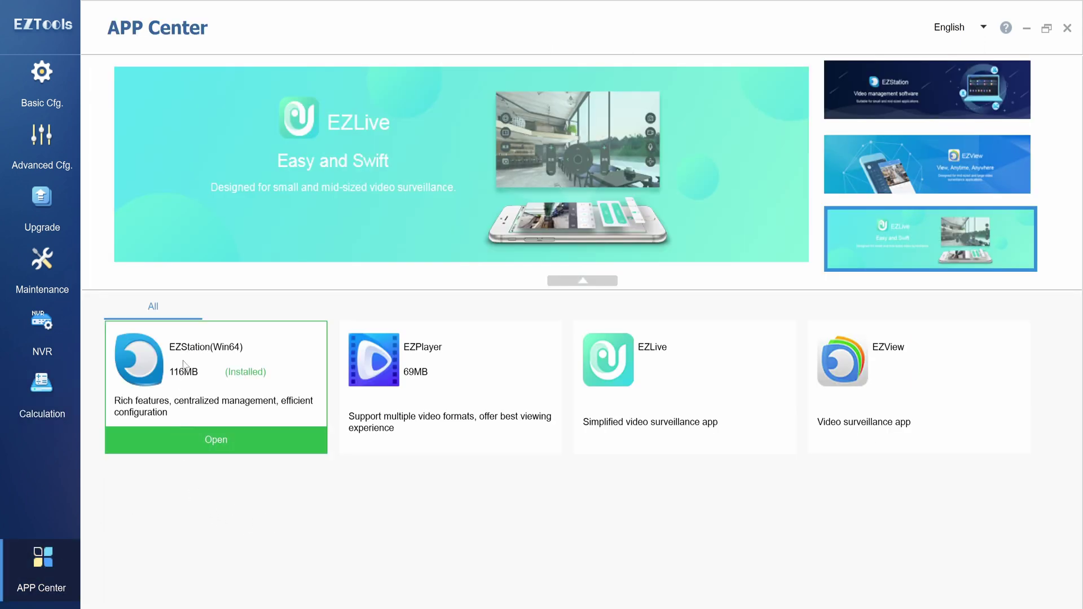
pyautogui.moveTo(408, 381)
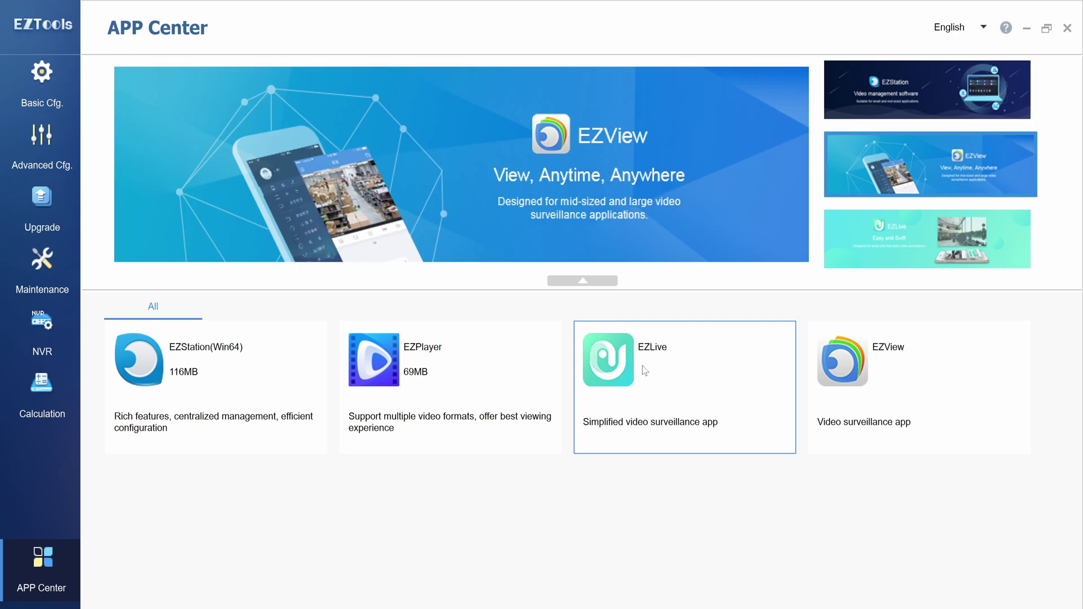
pyautogui.click(616, 366)
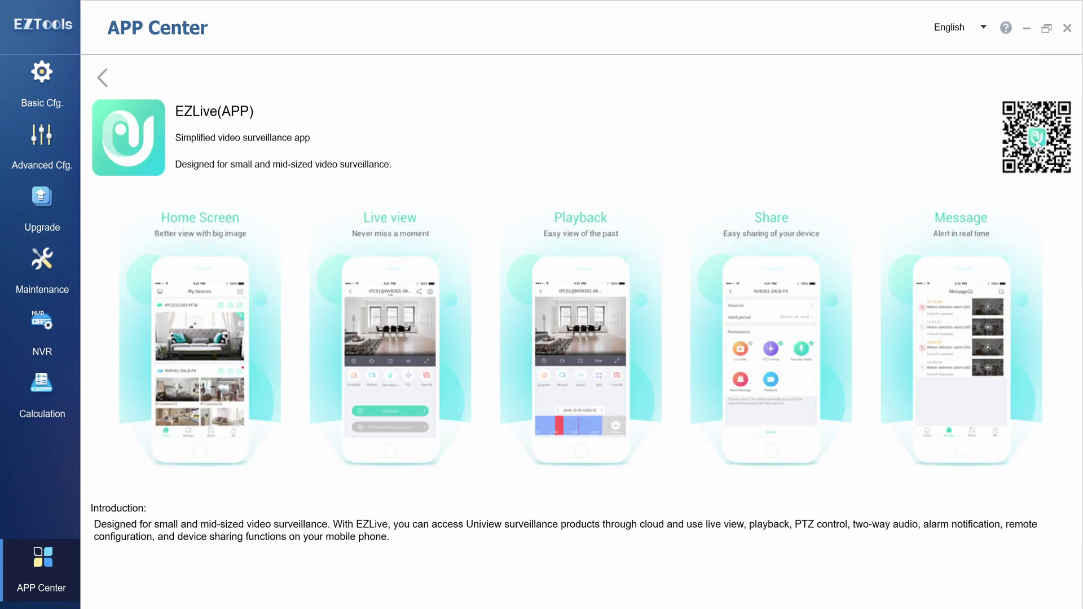
# Browse the EZView, EZStation(Win64) and EZPlayer details, returning to the app list each time
pyautogui.click(101, 85)
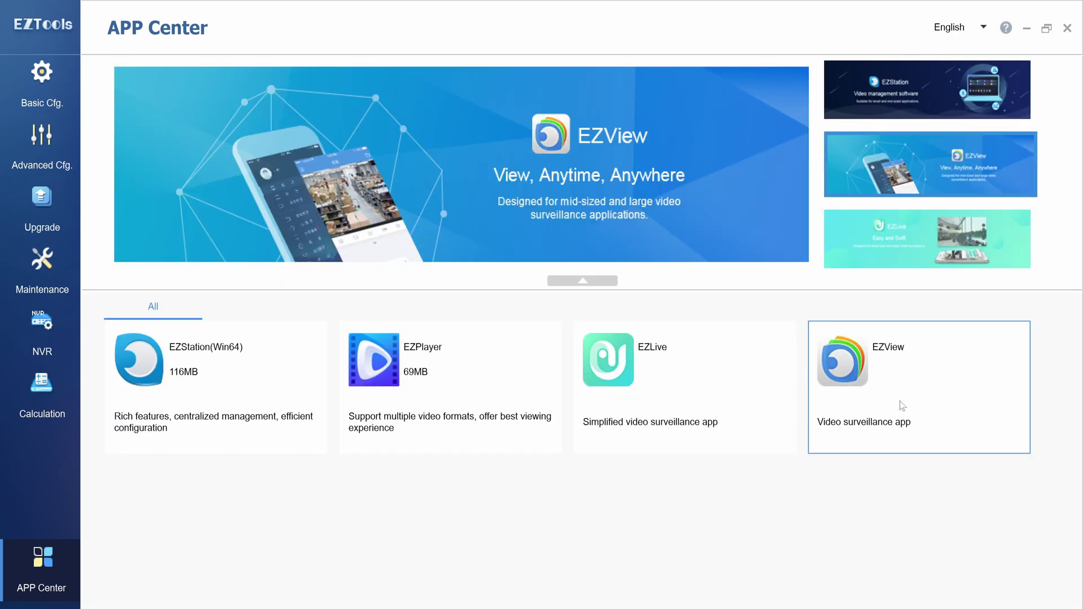
pyautogui.click(901, 404)
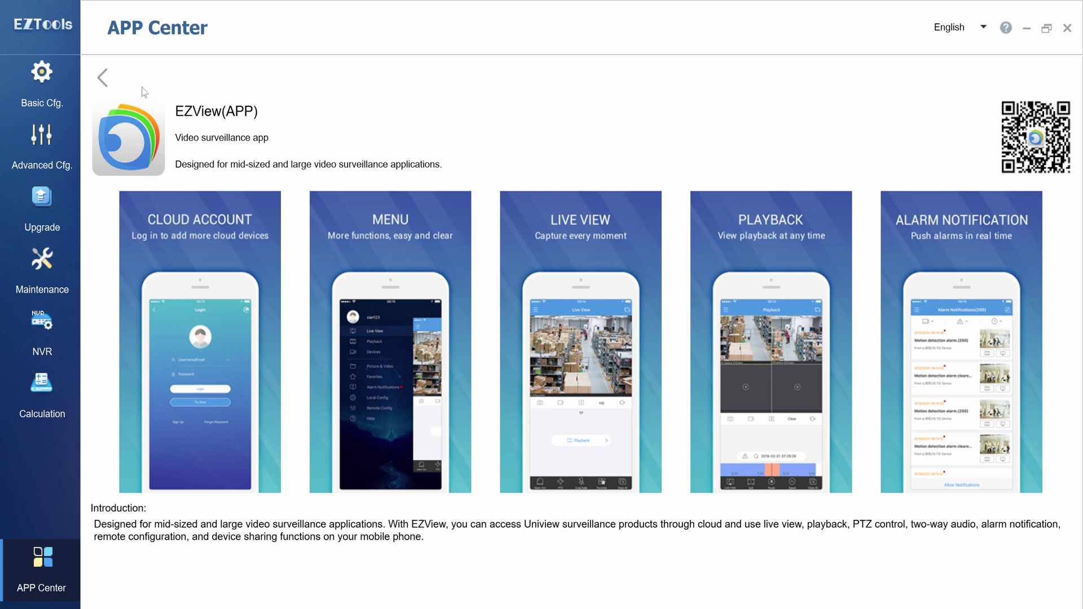
pyautogui.click(106, 86)
pyautogui.click(149, 377)
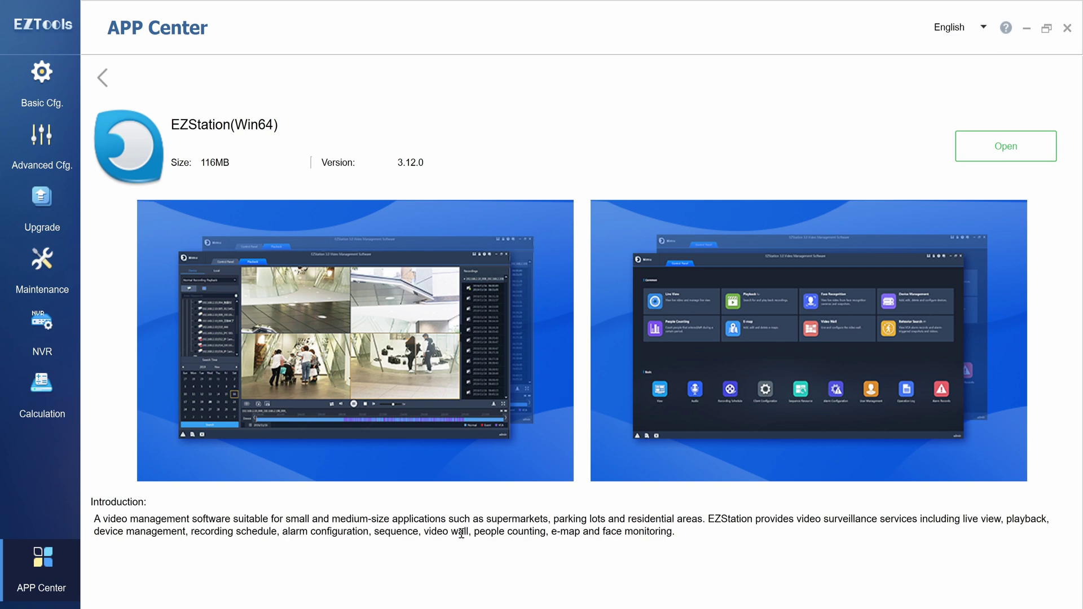
pyautogui.click(103, 79)
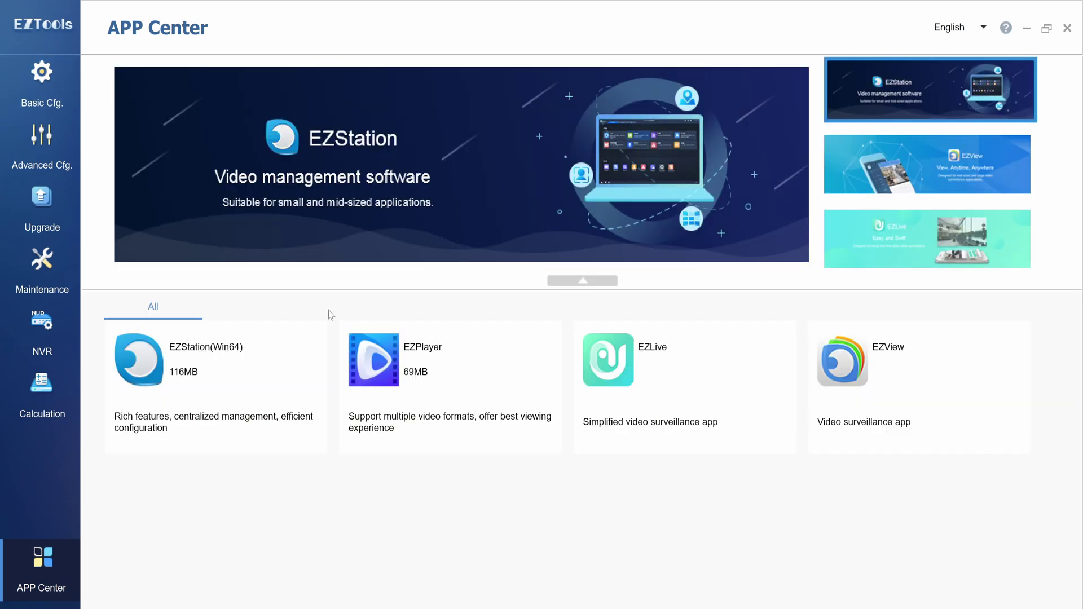
pyautogui.click(376, 364)
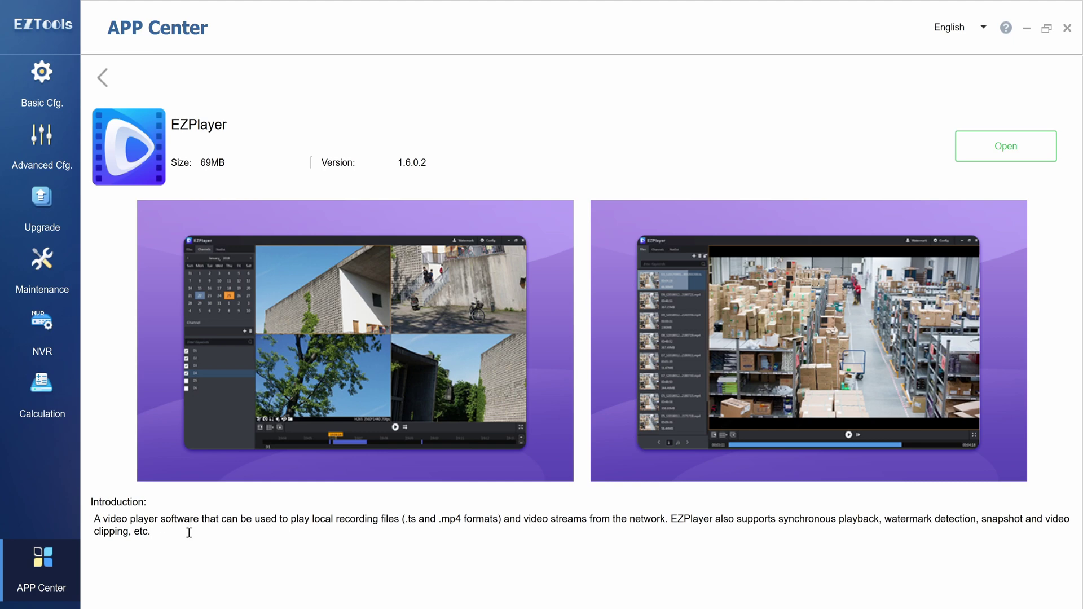
pyautogui.click(103, 79)
pyautogui.moveTo(284, 445)
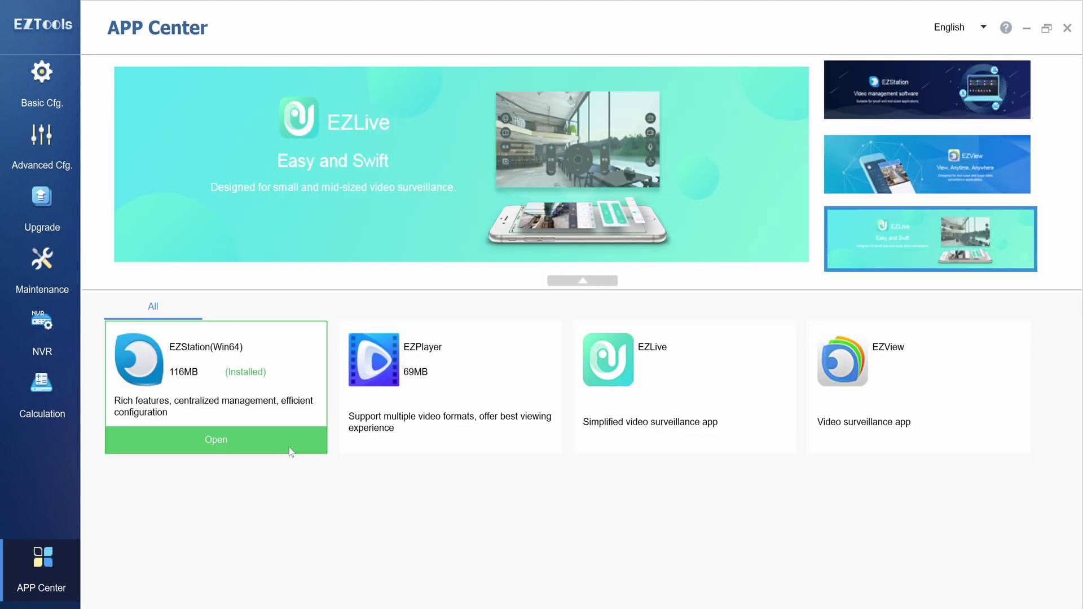